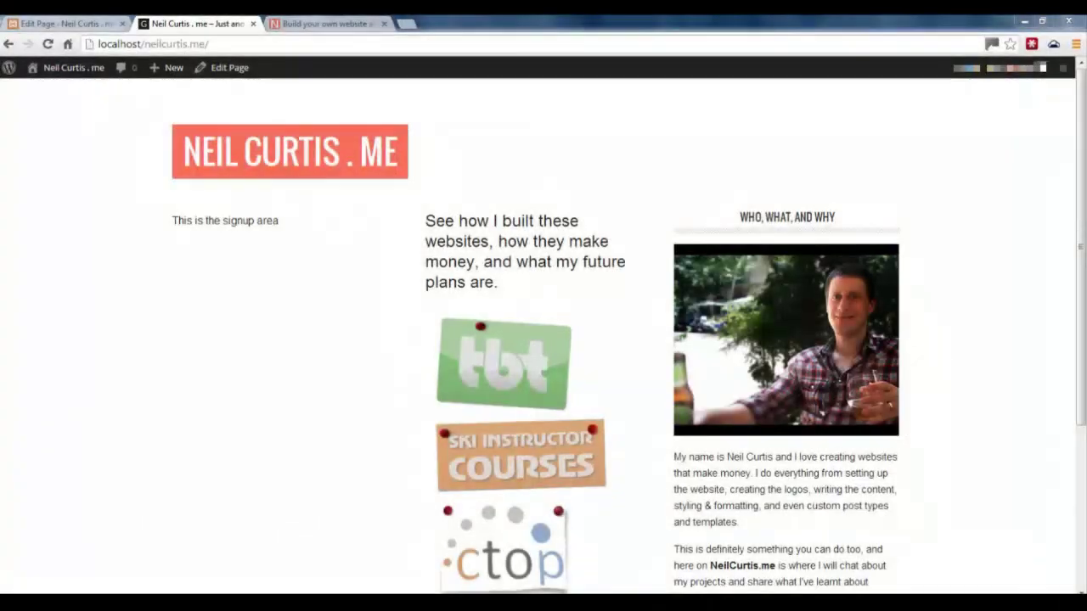
Check the signup form on the live site and open the local WordPress site's plugin upload page
left_click(284, 24)
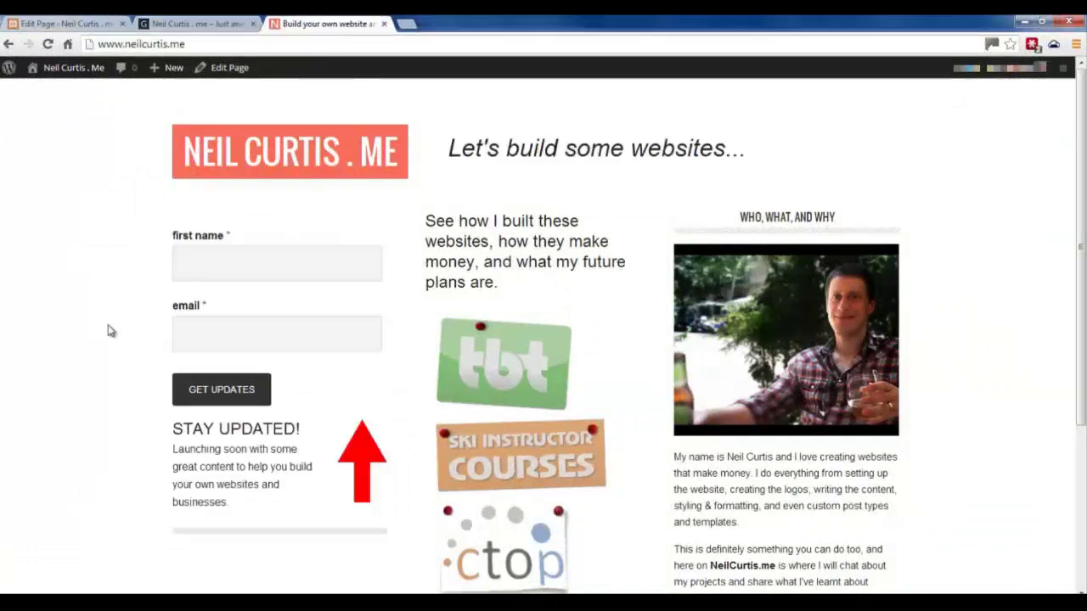
left_click(228, 22)
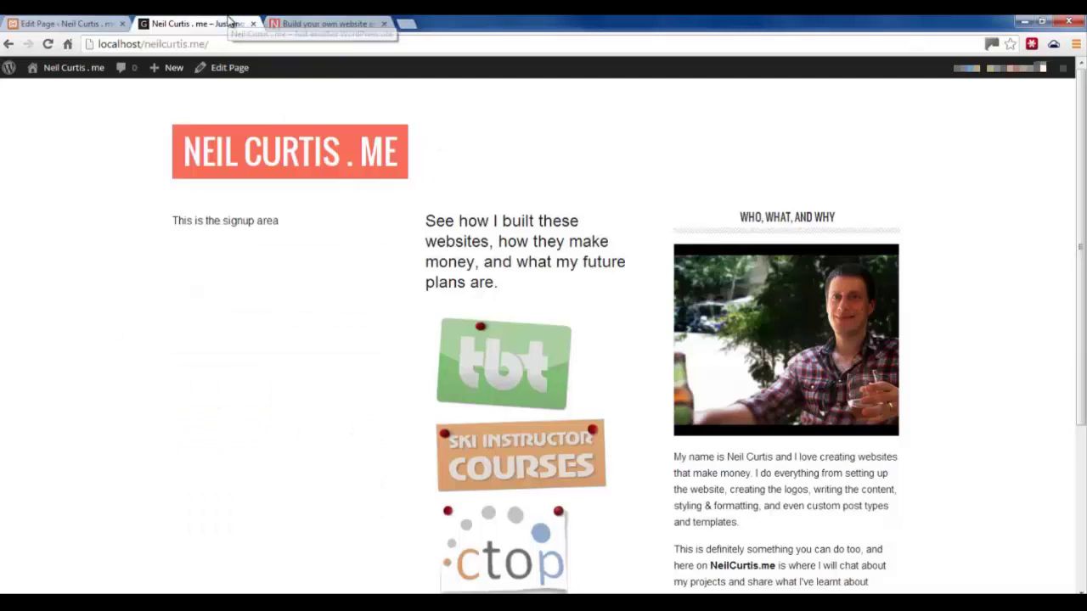
left_click(53, 71)
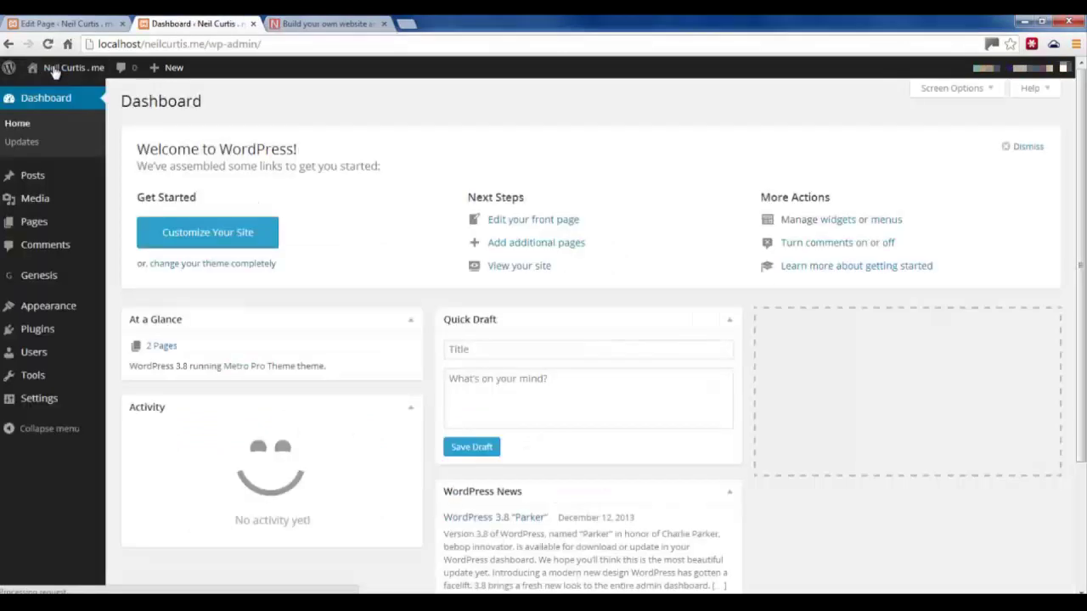
left_click(40, 331)
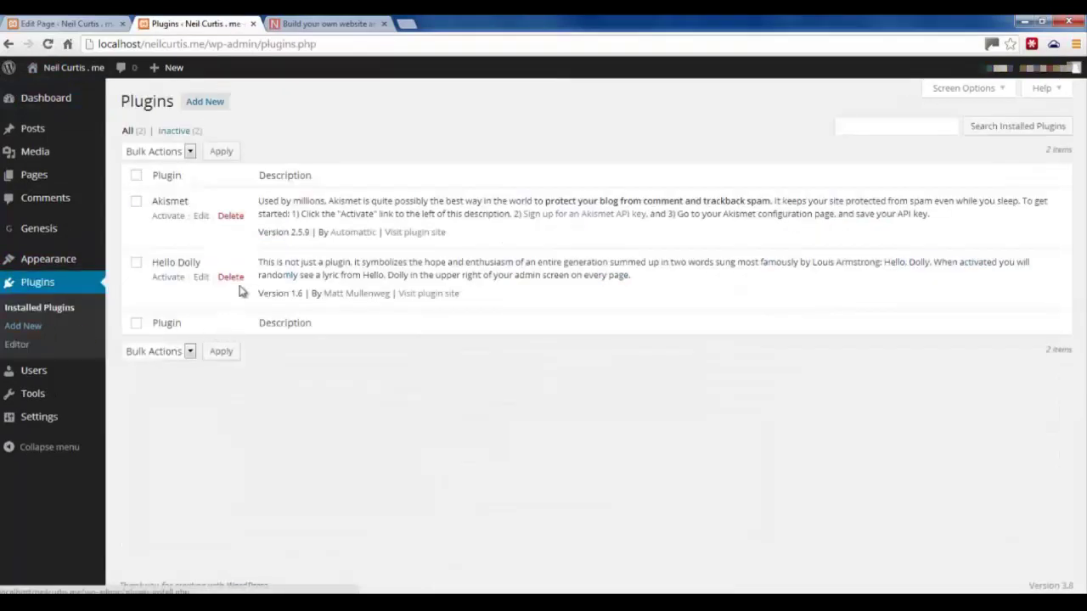
left_click(207, 102)
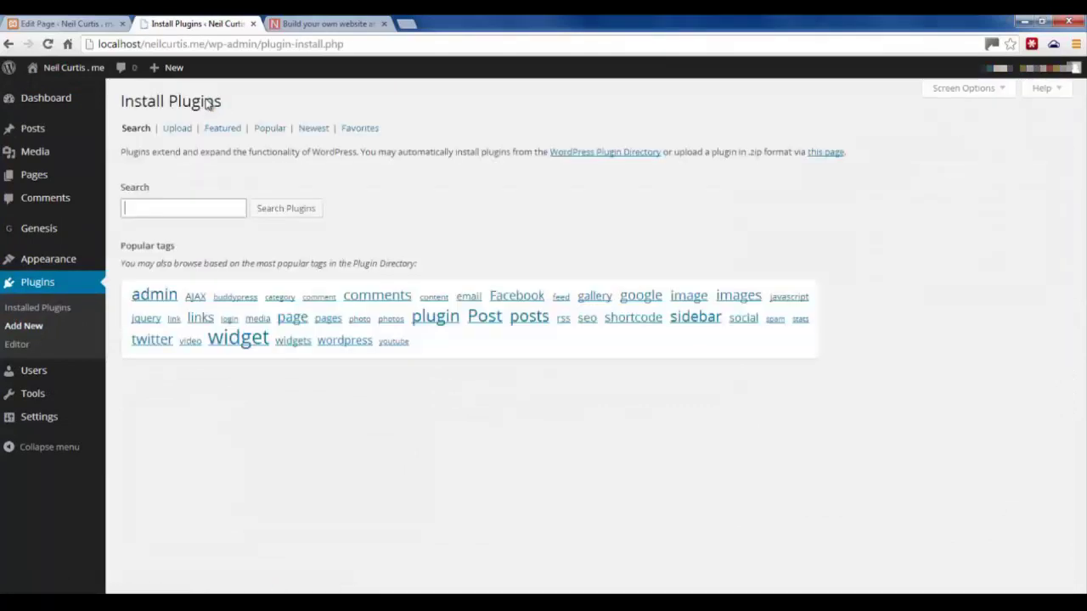
left_click(190, 134)
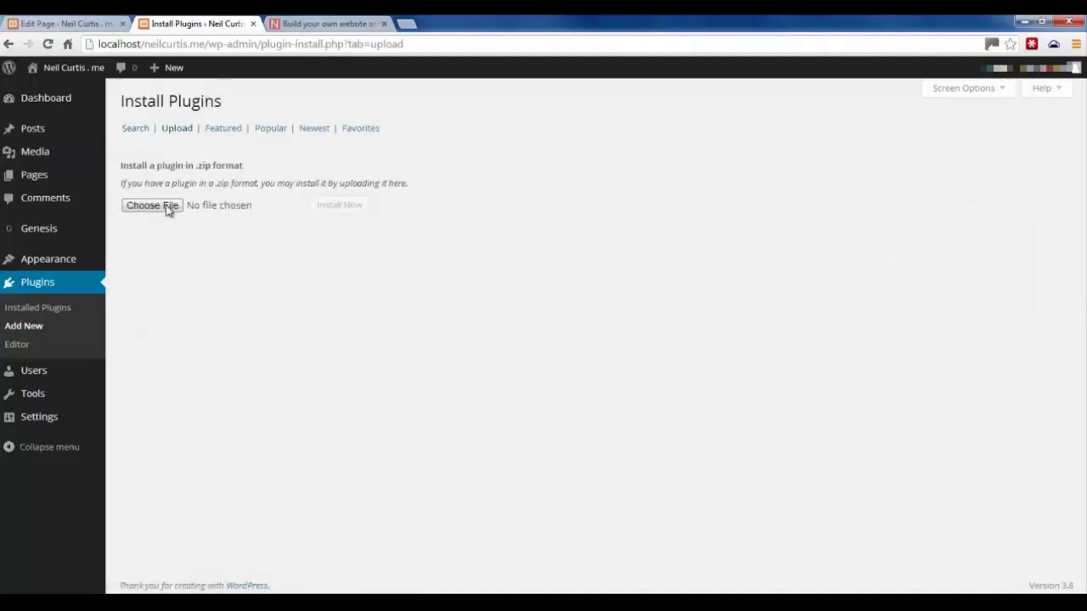
Install and activate the Gravity Forms plugin from the file gravityforms_1.7.9.zip
left_click(167, 213)
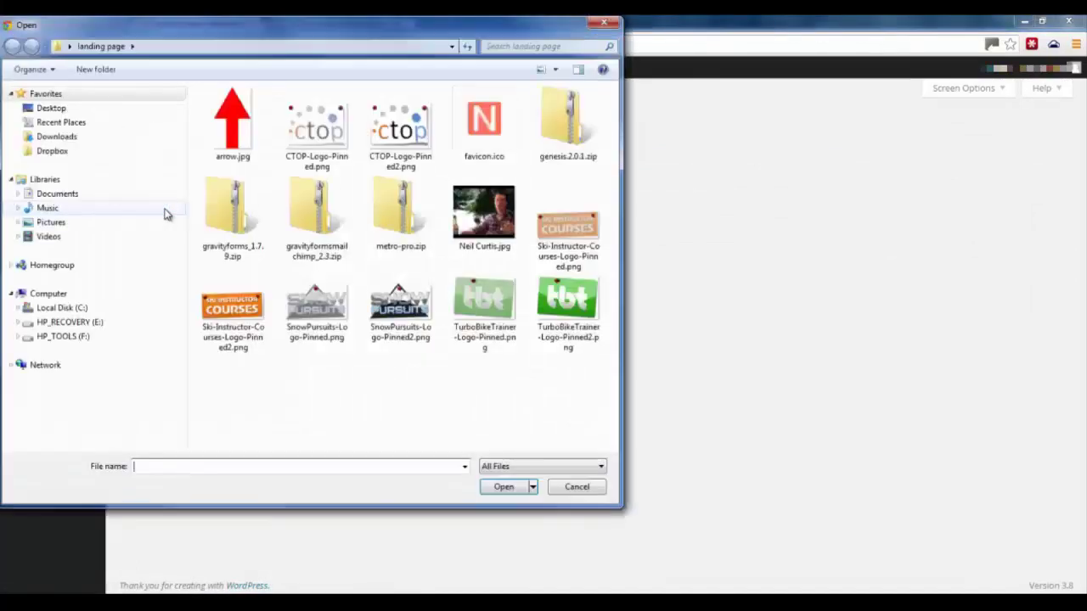
left_click(232, 214)
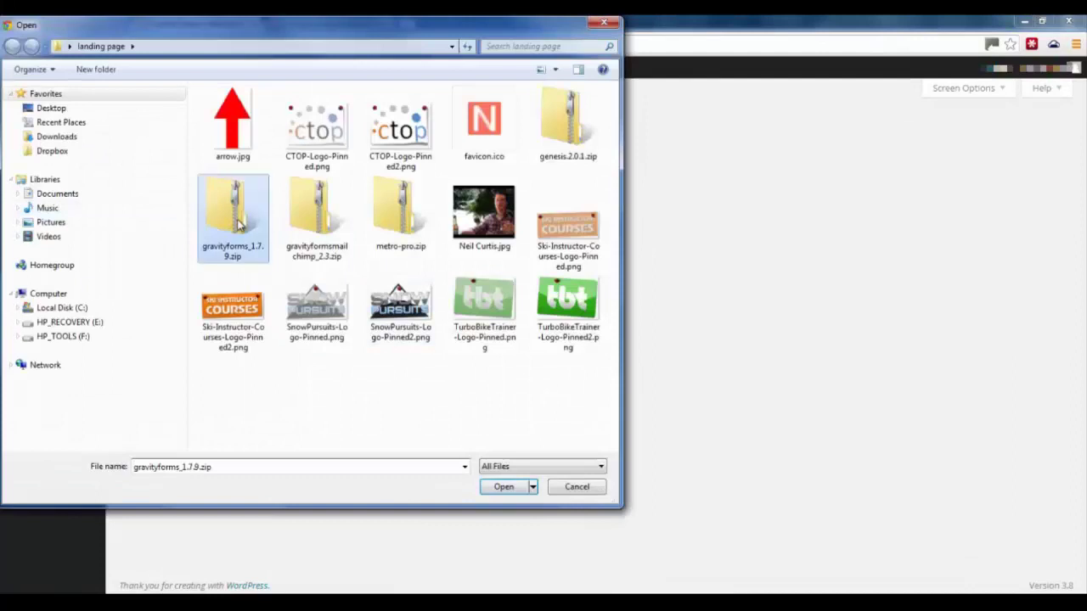
left_click(509, 491)
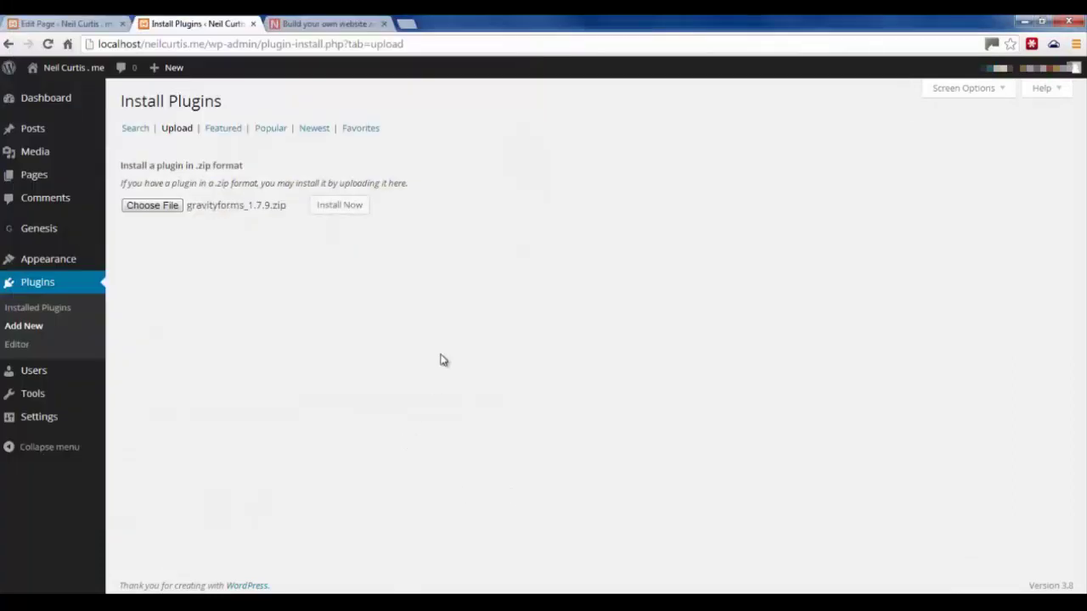
left_click(352, 210)
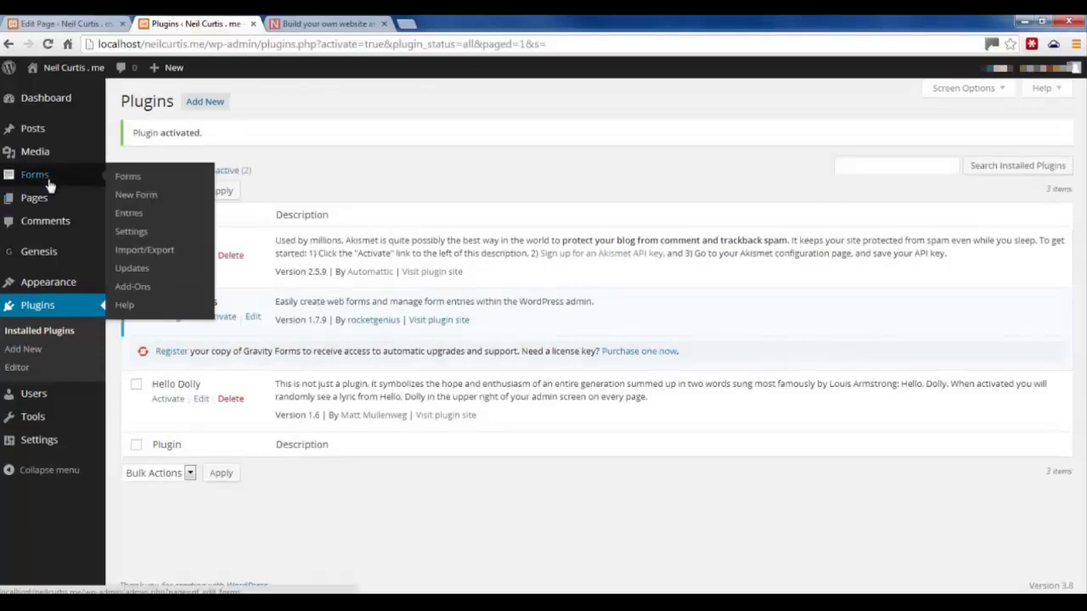
Create a new Gravity Forms form titled "Sign up email" with no description
left_click(27, 182)
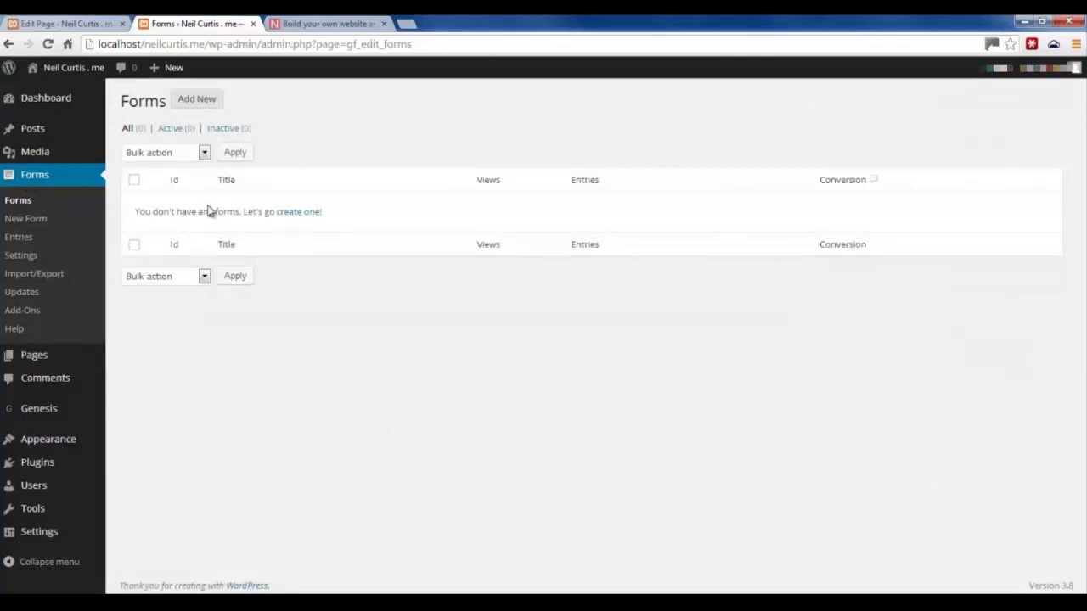
left_click(196, 101)
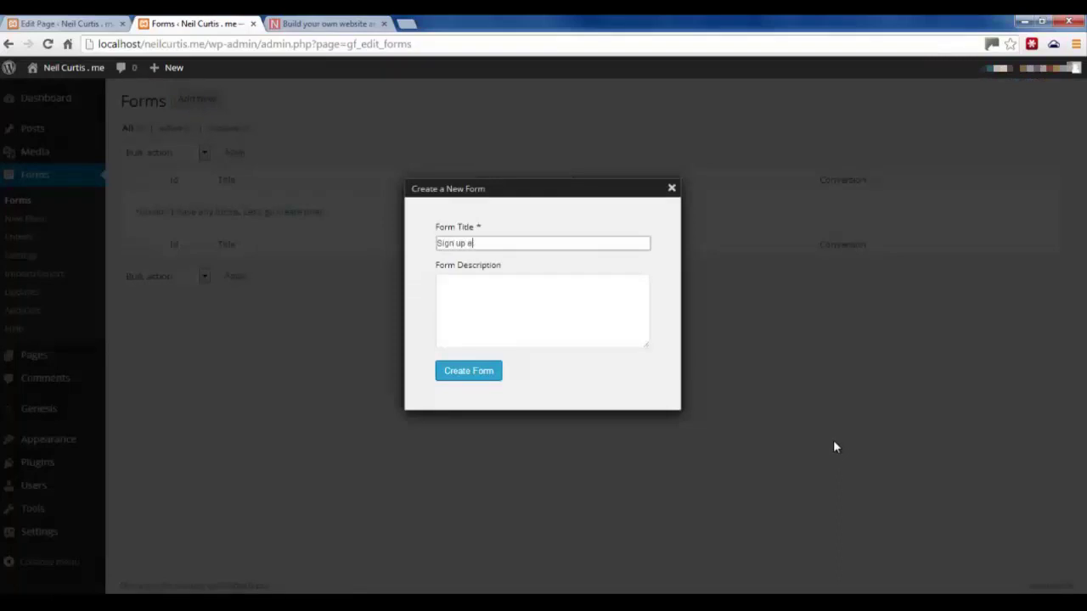
left_click(489, 376)
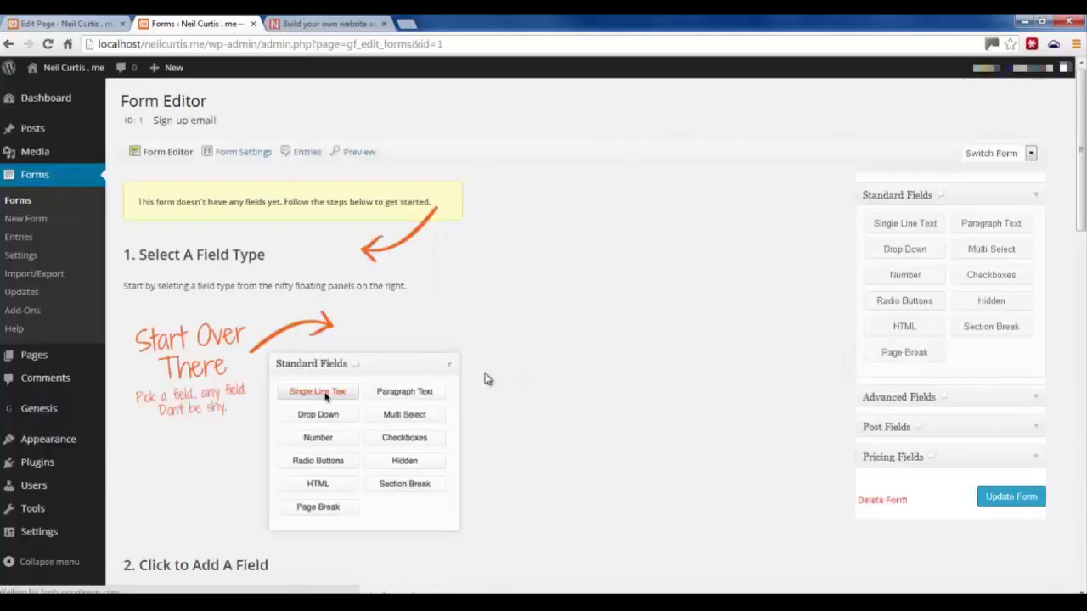
Check the live site's signup fields and add a required single line text field labelled "First name" to the form
left_click(297, 24)
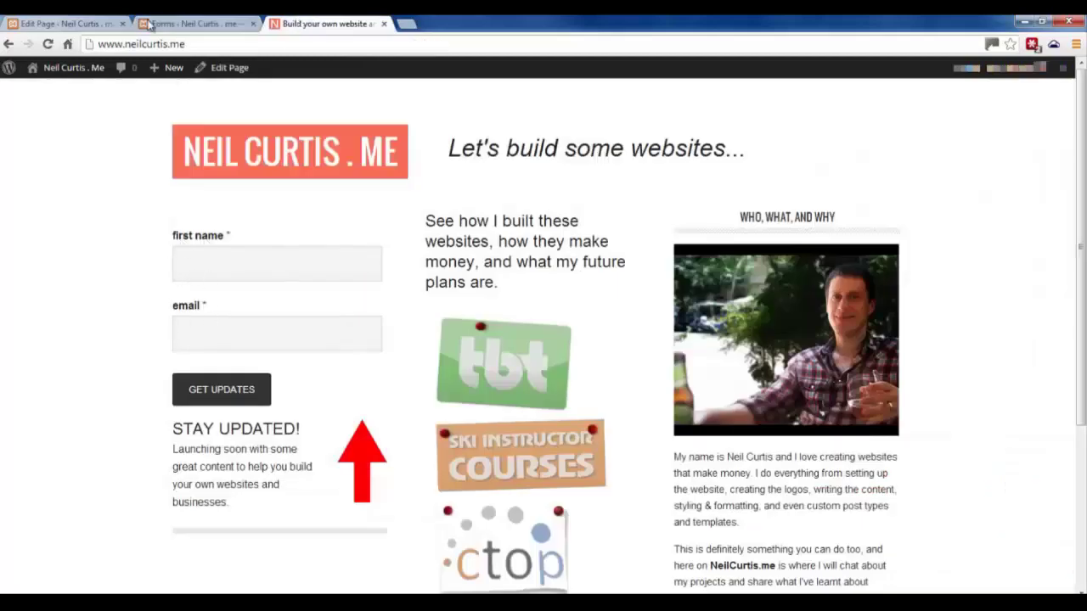
left_click(212, 23)
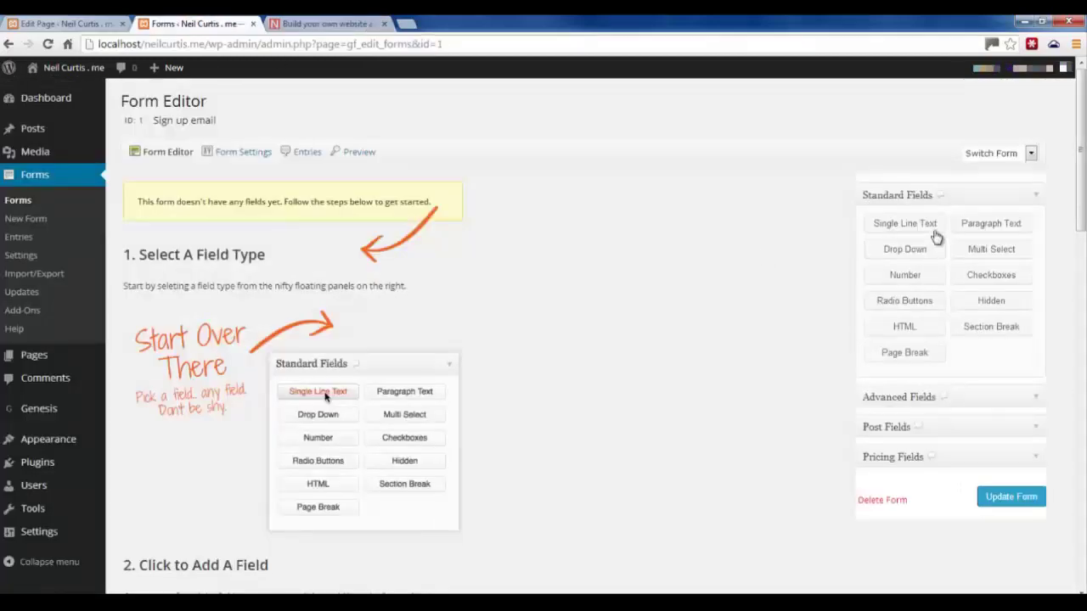
left_click(902, 225)
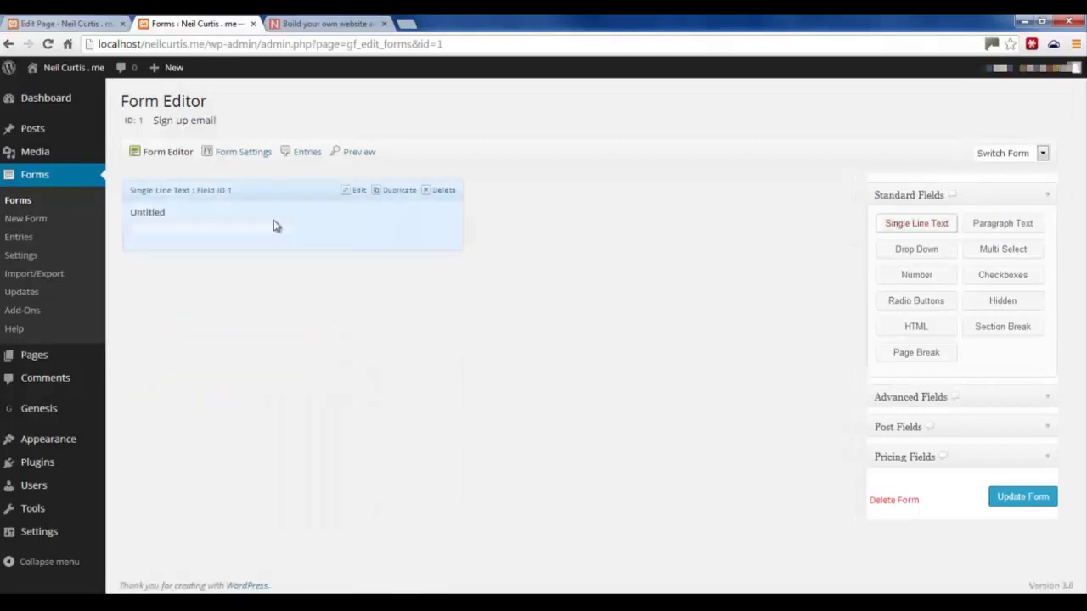
left_click(269, 194)
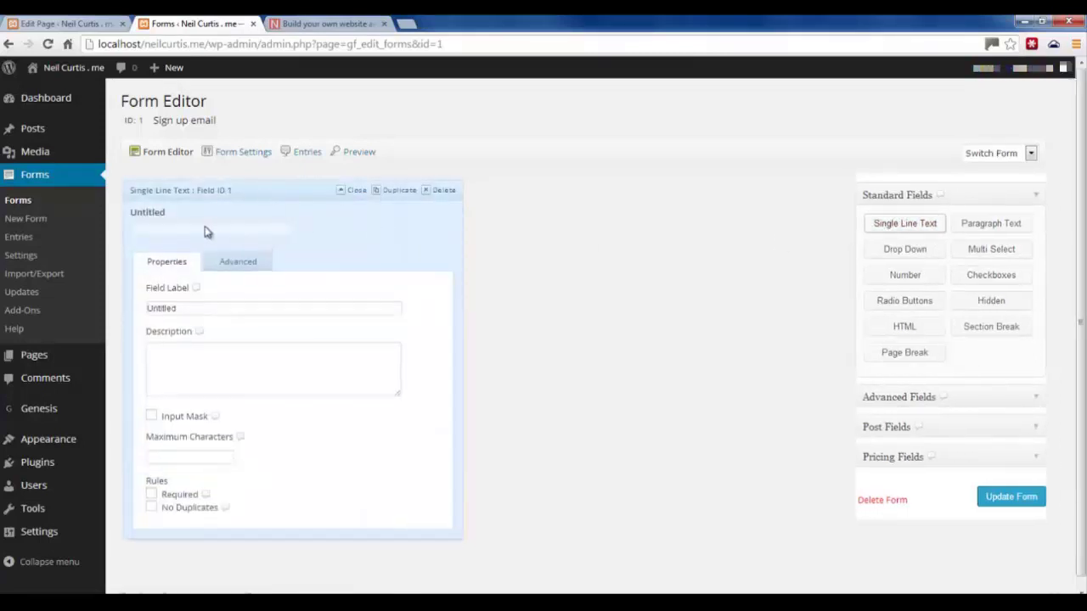
double_click(174, 311)
type("First name")
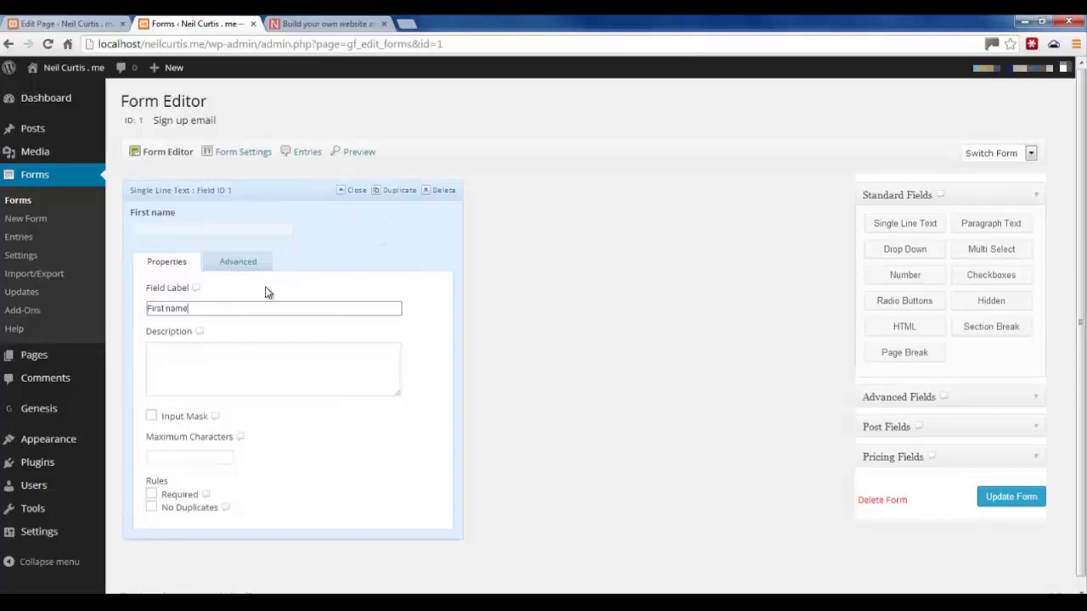
left_click(151, 495)
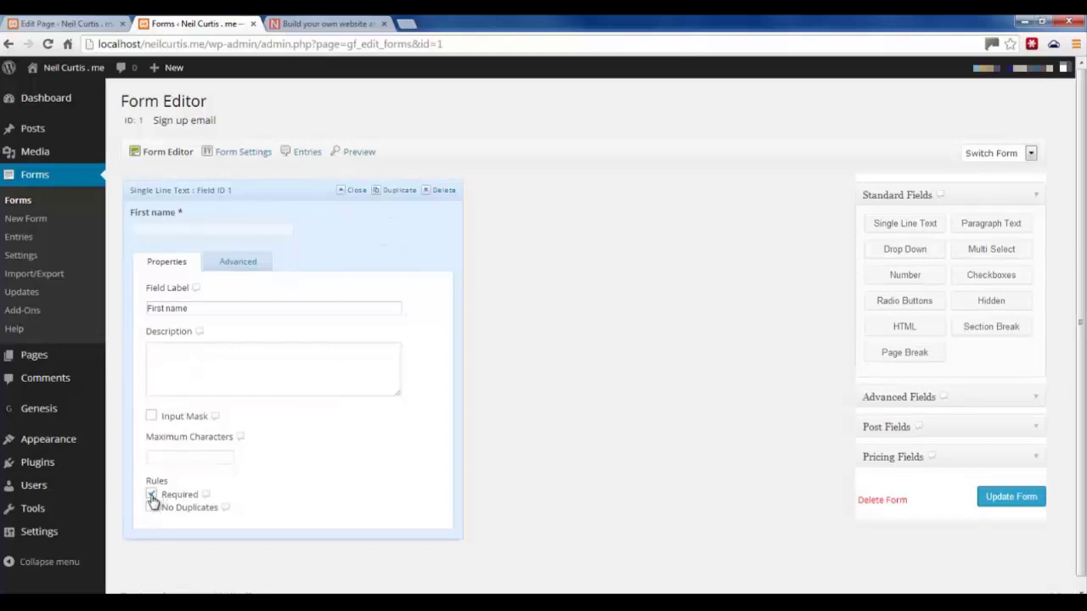
left_click(345, 190)
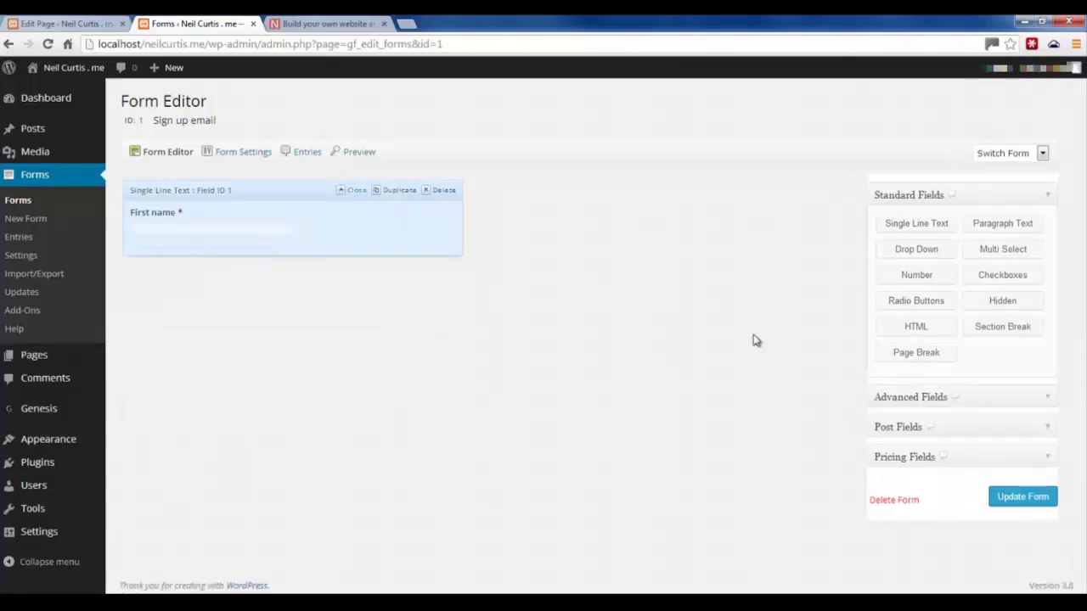
Add a required Email field below the first name field and save the form
left_click(1038, 403)
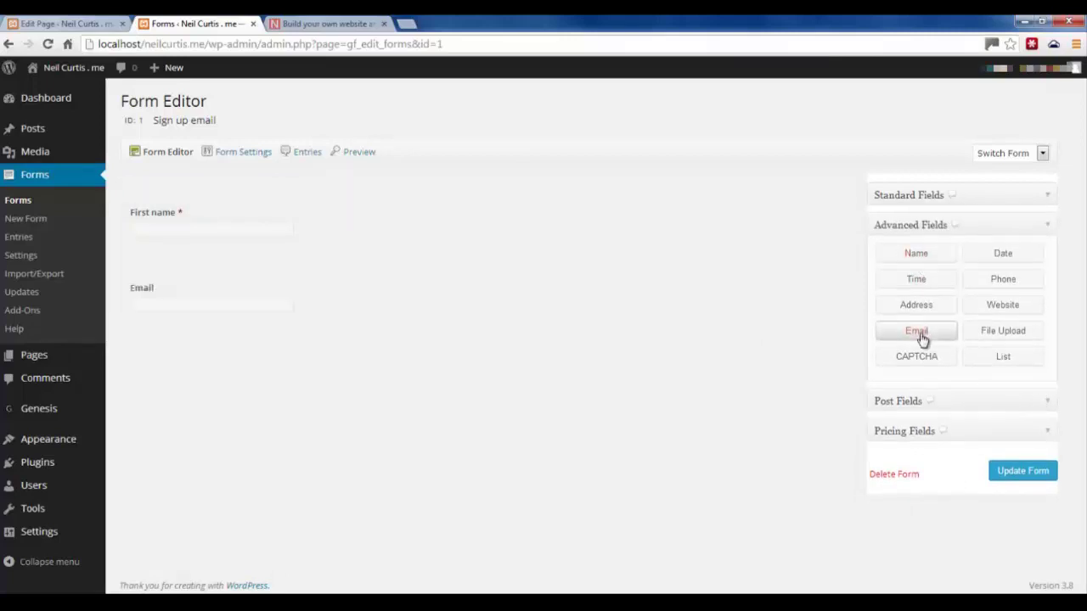
left_click(249, 274)
left_click(166, 524)
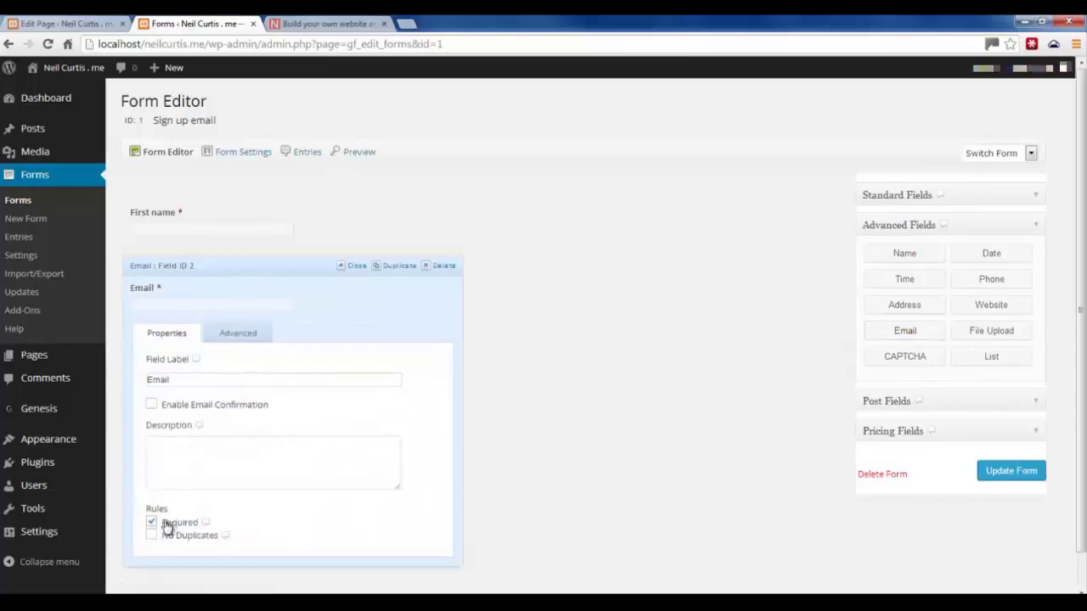
left_click(352, 269)
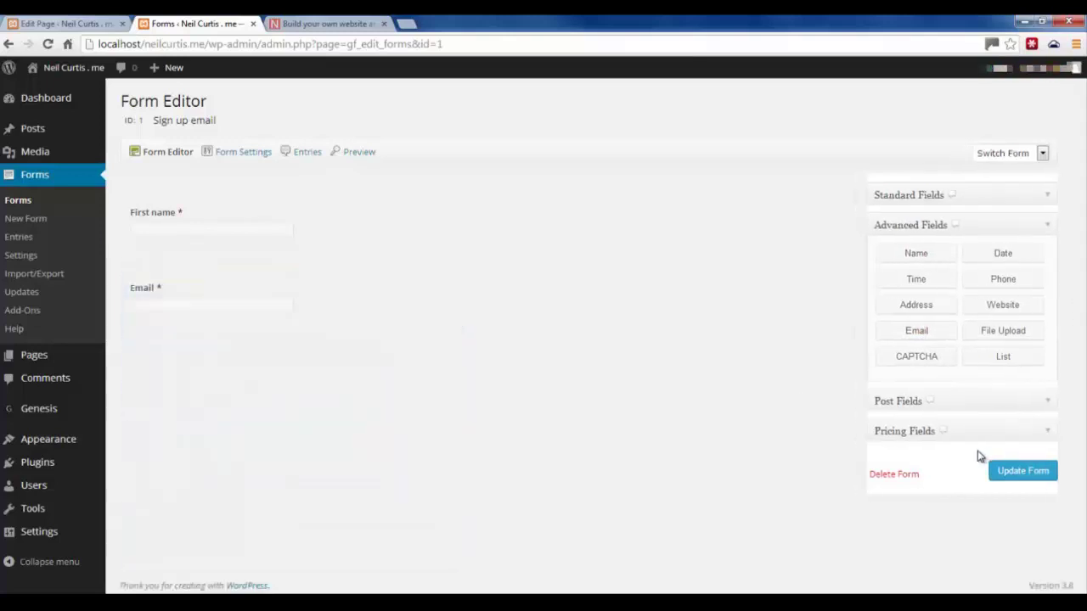
left_click(1015, 473)
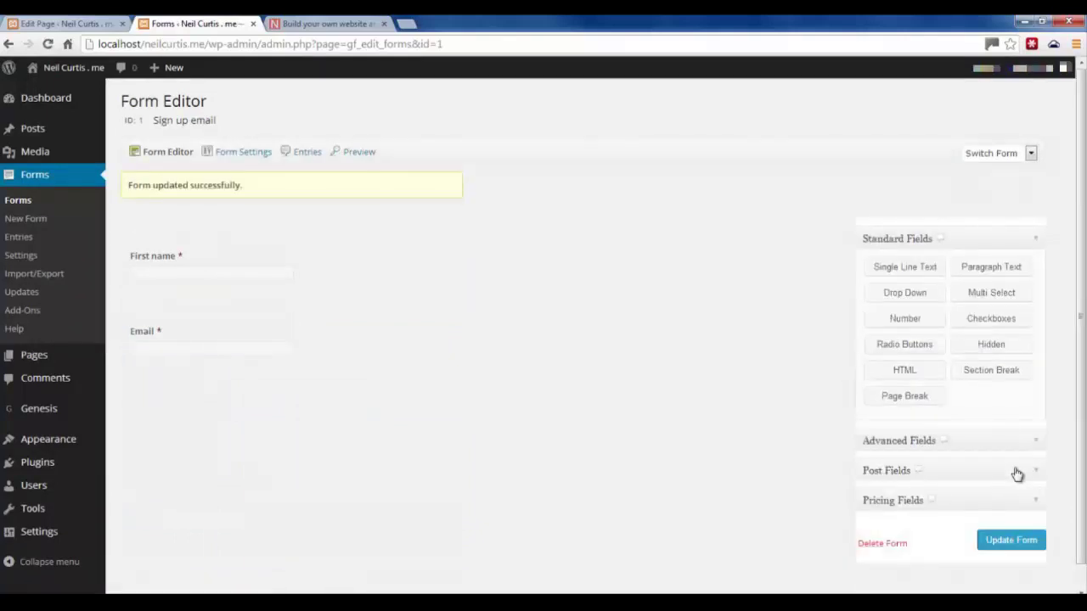
Replace the placeholder text inside the signupcontainer div of the Join me page with an empty line and update the page
left_click(86, 75)
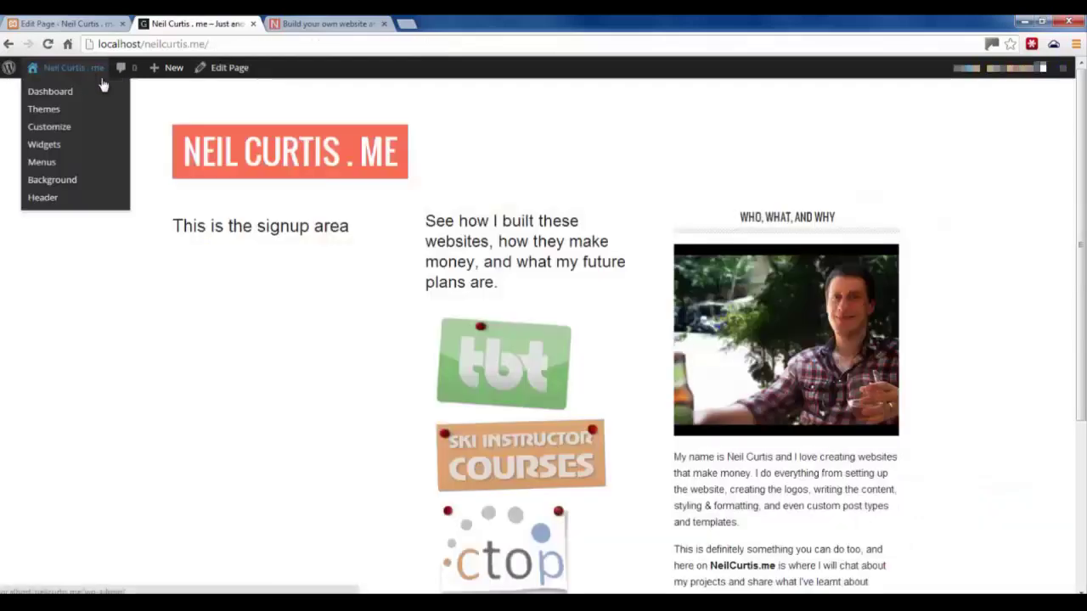
left_click(54, 24)
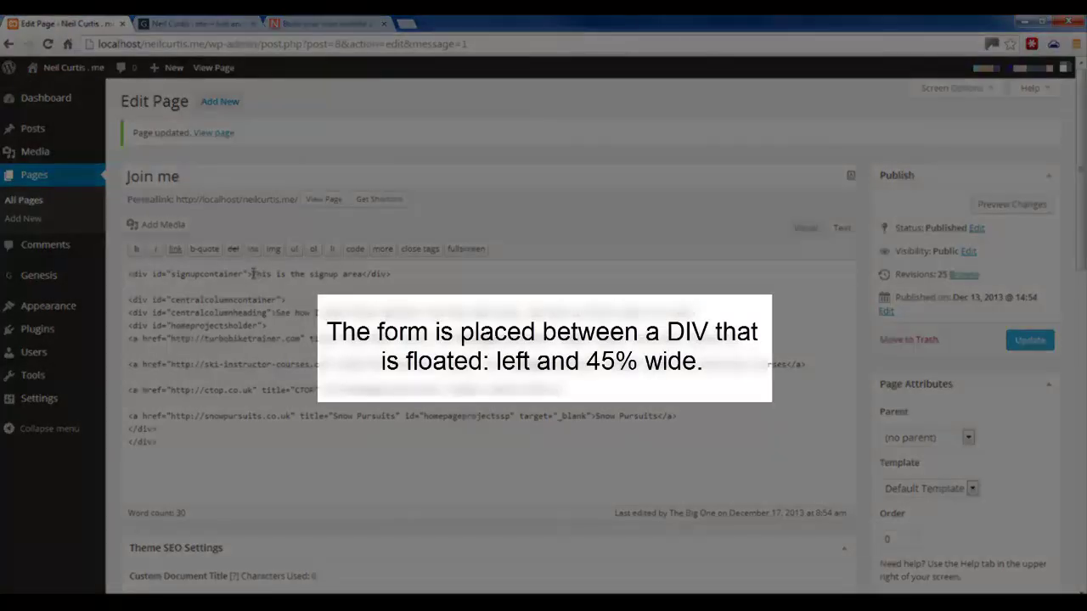
left_click_drag(252, 273, 345, 273)
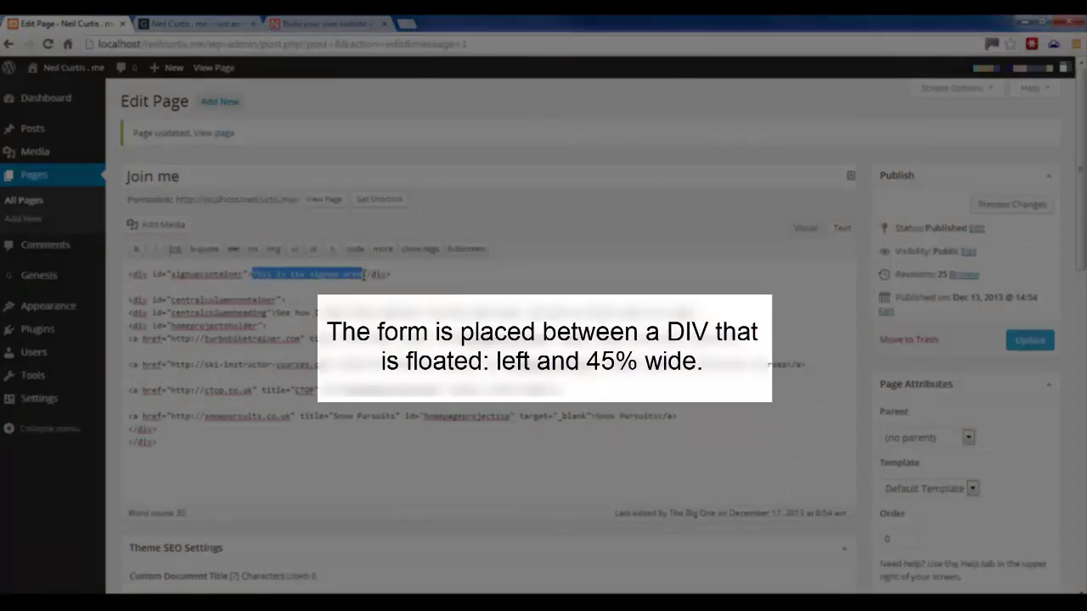
key("Return")
key("Return")
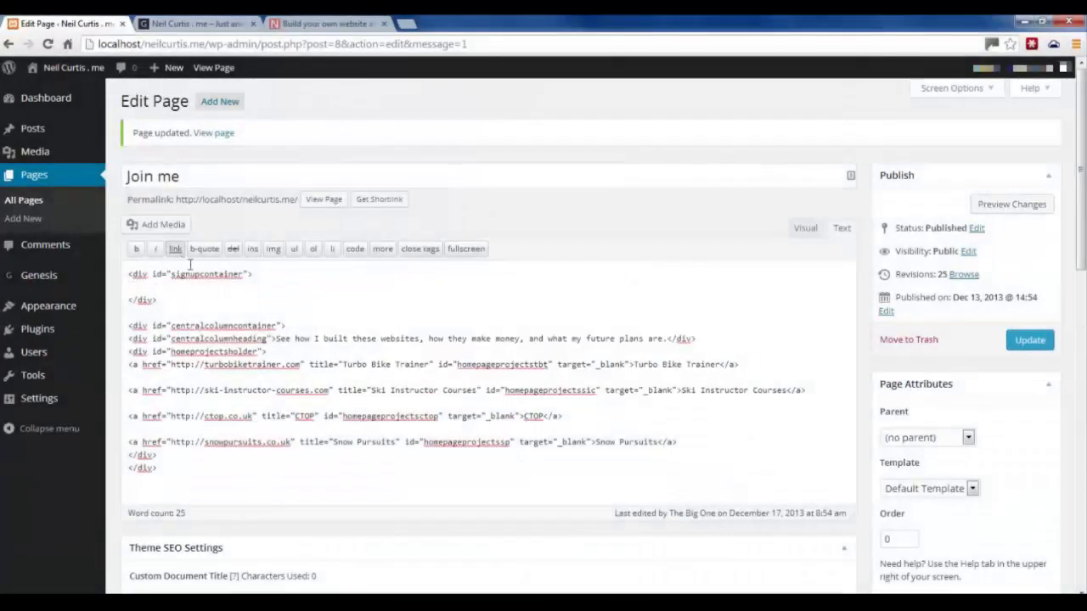
left_click(1029, 339)
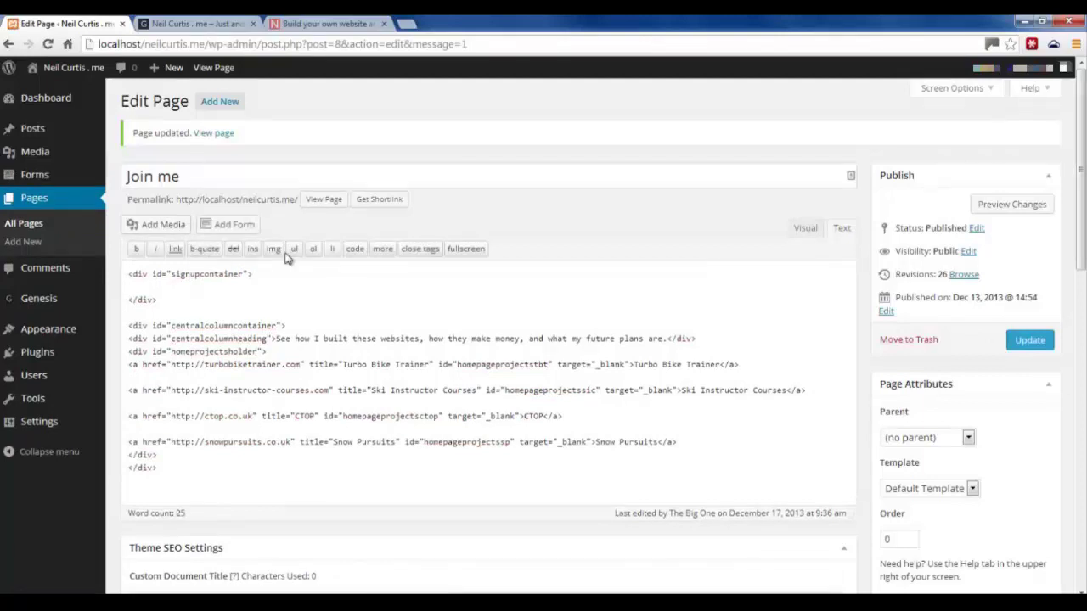
Insert the "Sign up email" form into the page with its title and description display turned off
left_click(244, 224)
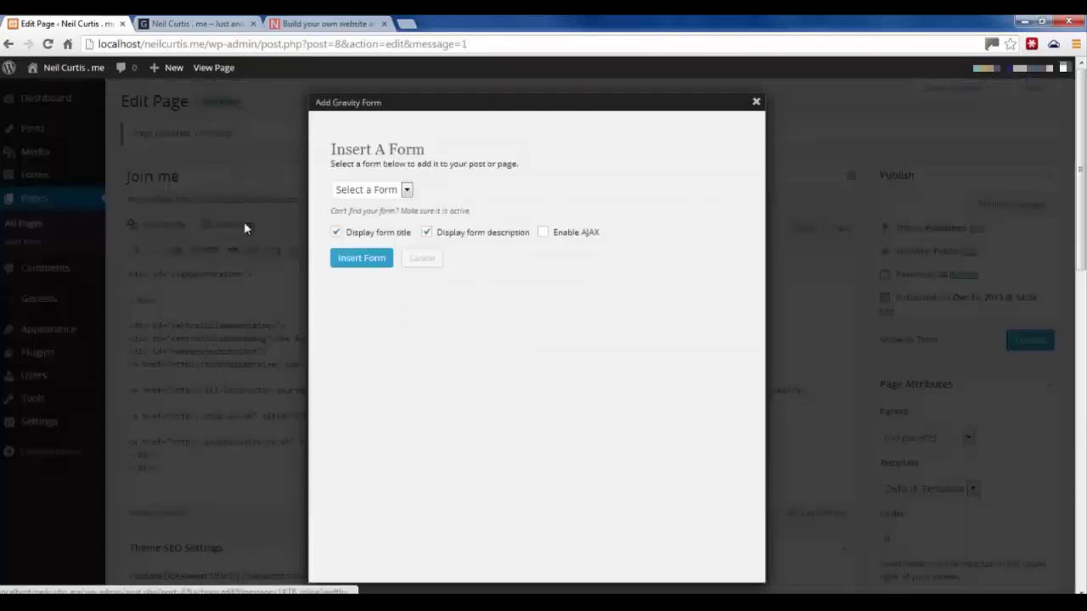
left_click(382, 192)
left_click(381, 221)
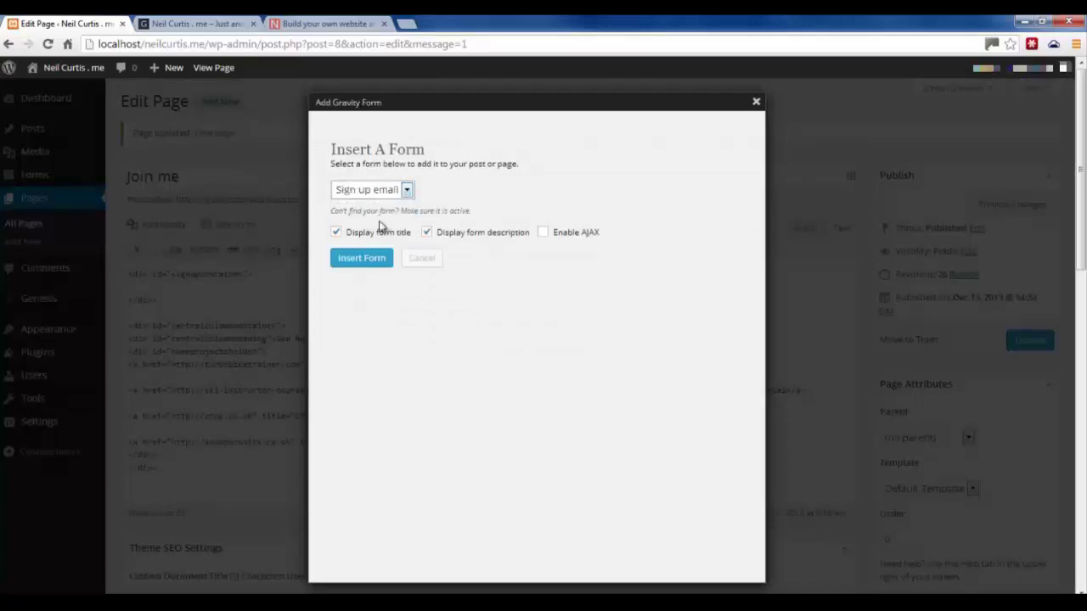
left_click(335, 233)
left_click(427, 232)
left_click(361, 258)
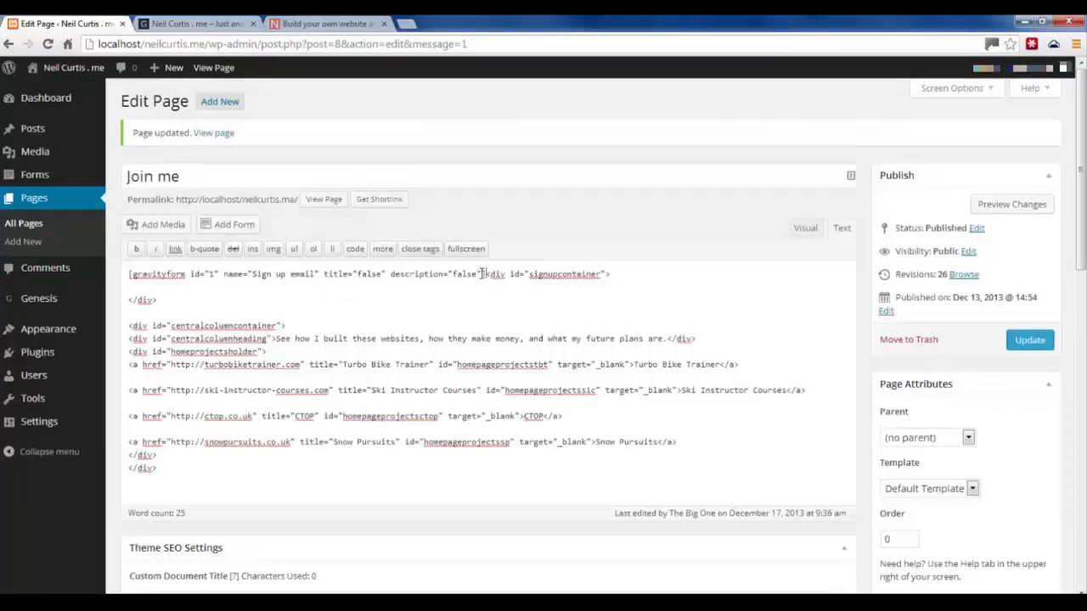
Move the gravityform shortcode inside the signupcontainer div, update the page, and switch to the local site's front page
left_click_drag(485, 274, 128, 276)
key("ctrl+x")
left_click(210, 288)
key("ctrl+v")
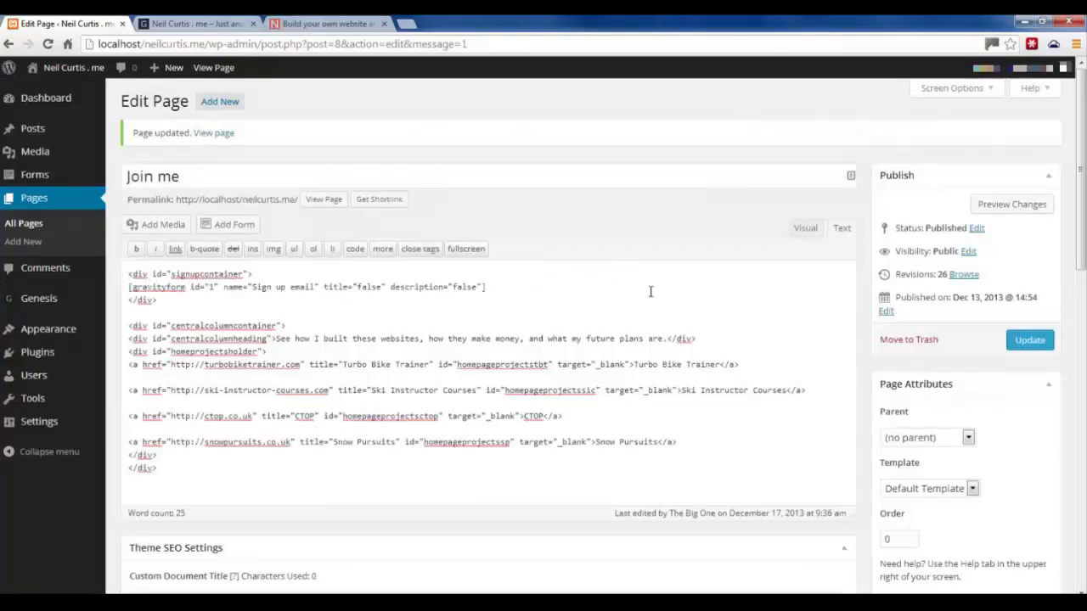
left_click(1027, 339)
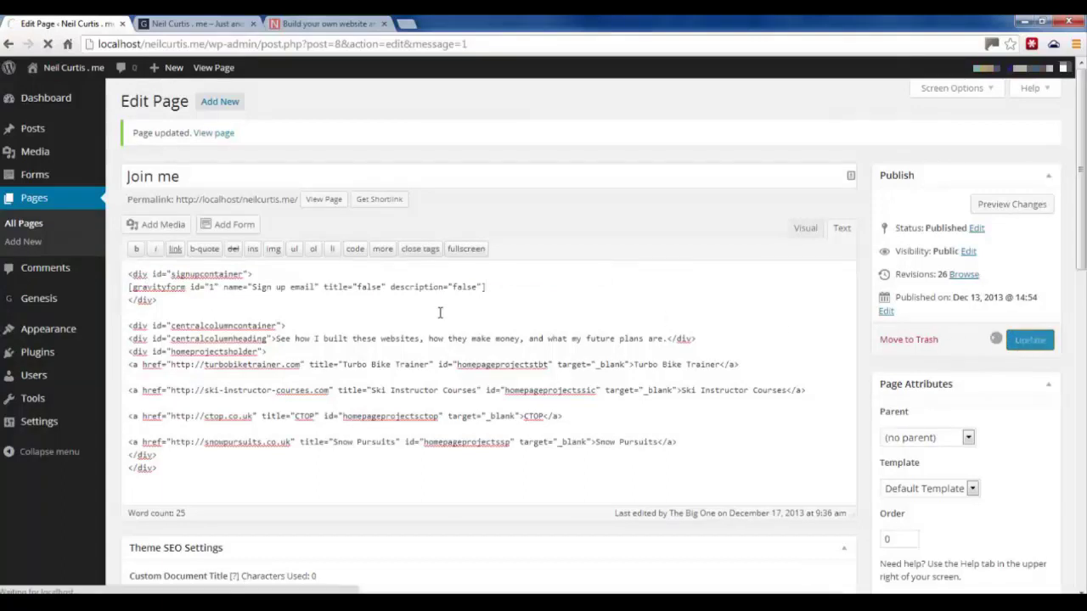
left_click(204, 23)
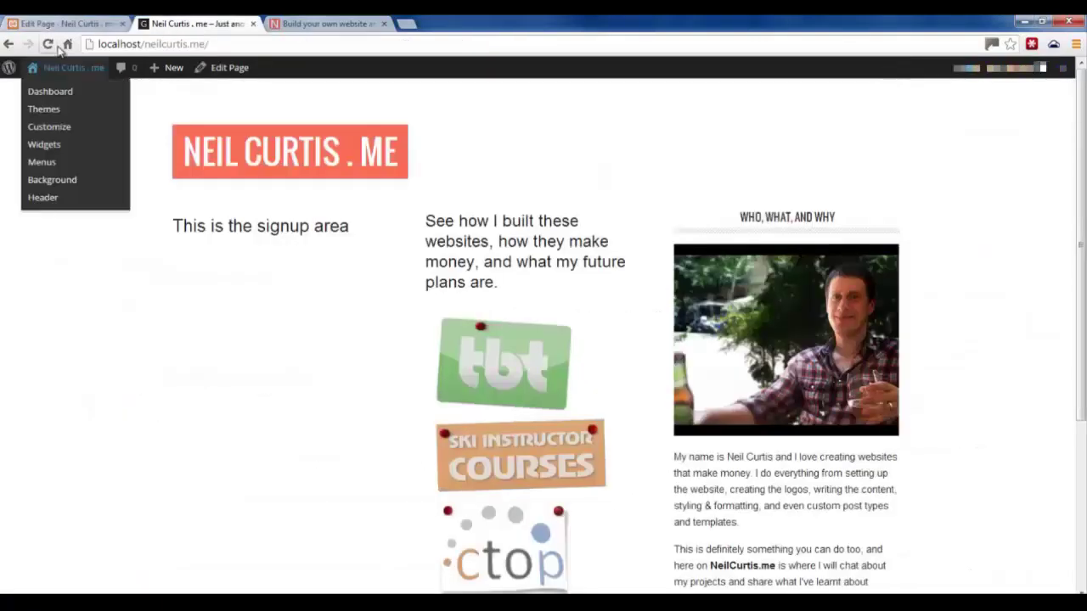
Reload the local front page and compare its new signup form with the form on the live website
left_click(48, 45)
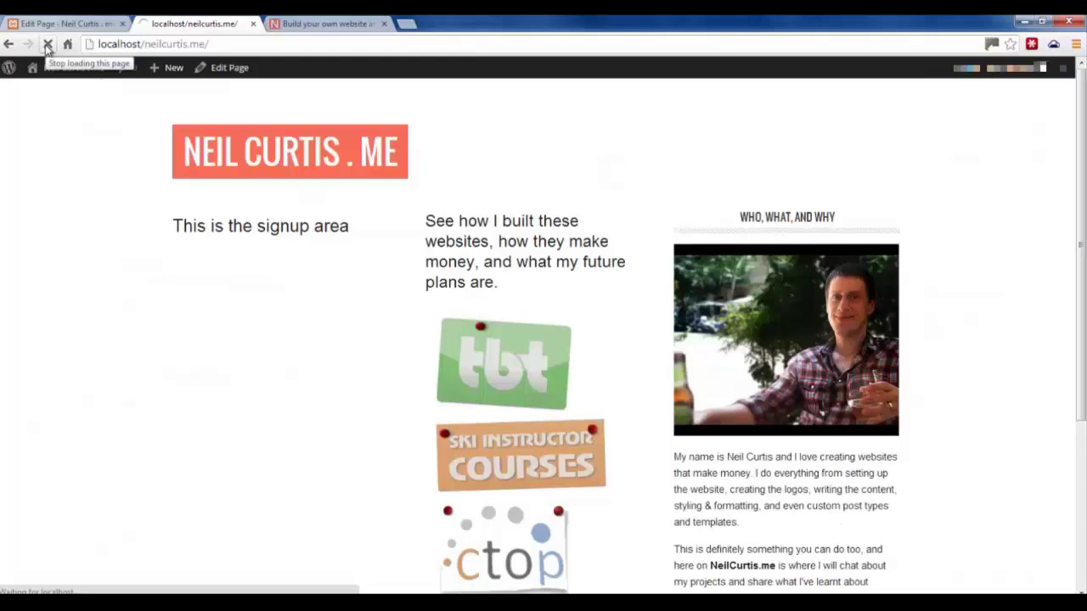
left_click(314, 24)
left_click(225, 22)
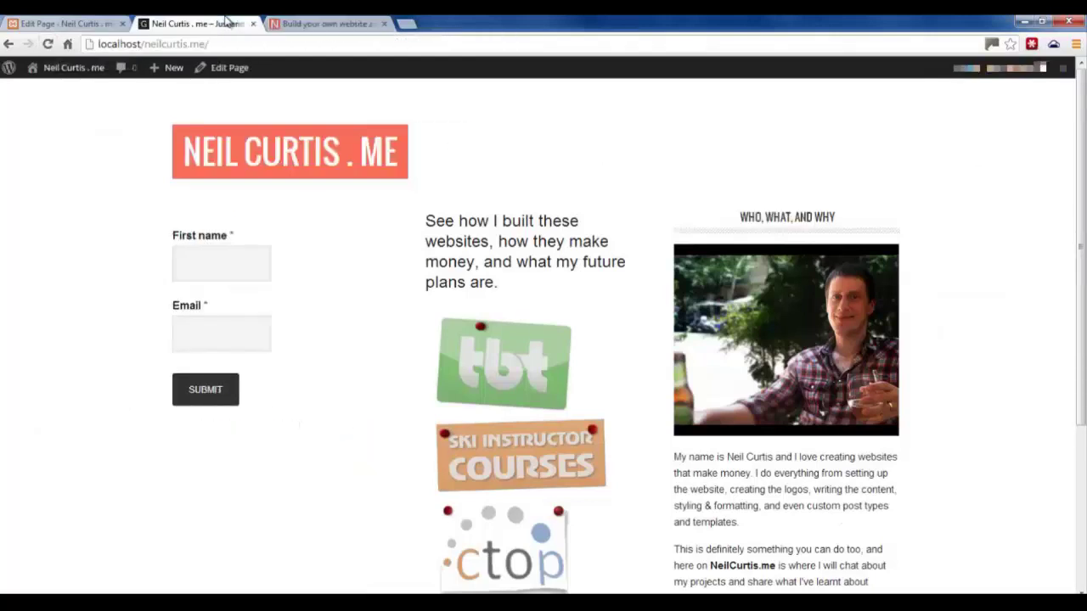
left_click(348, 23)
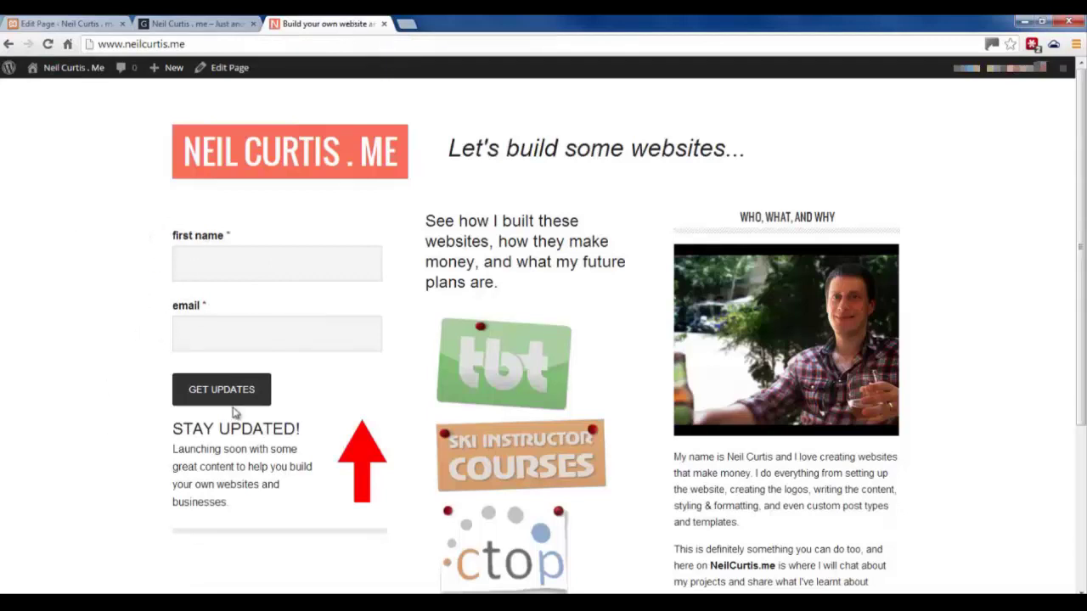
left_click(170, 20)
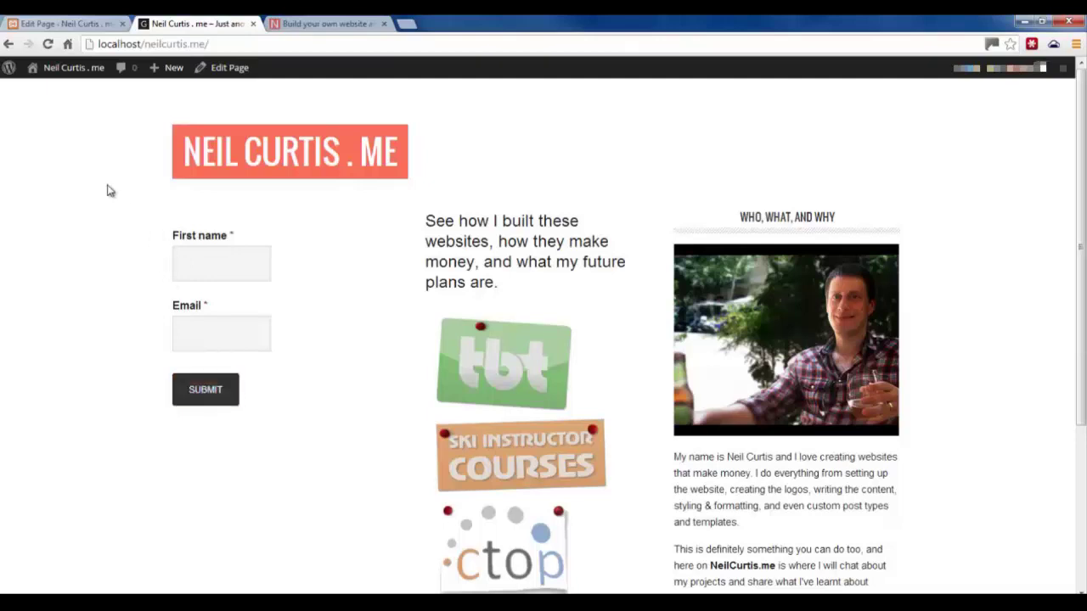
Open the "Sign up email" form for editing from the site dashboard and change the first field's label to "first name"
left_click(76, 75)
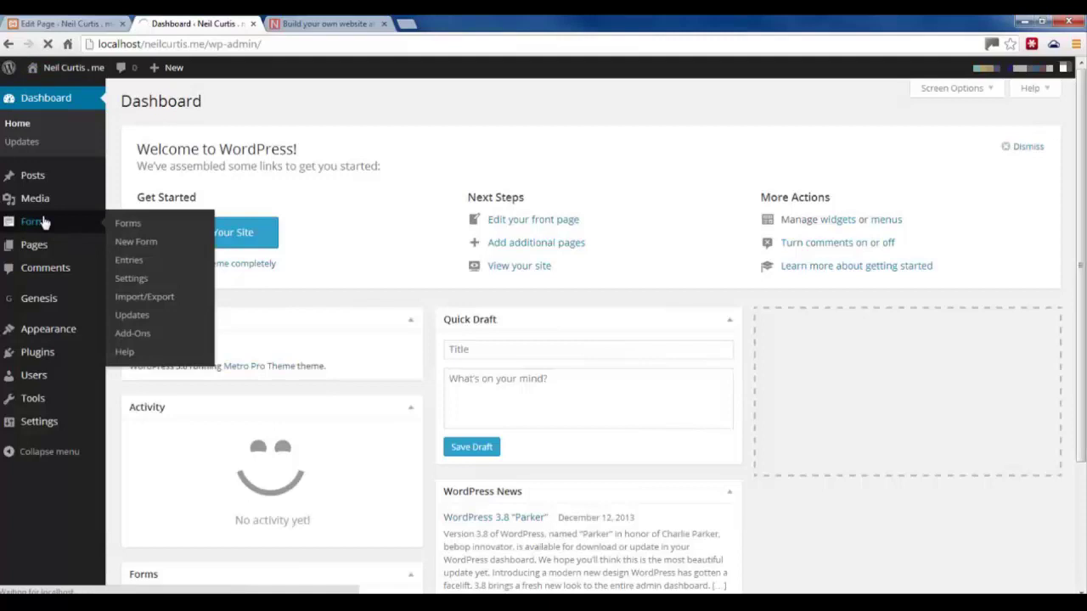
left_click(42, 223)
left_click(270, 208)
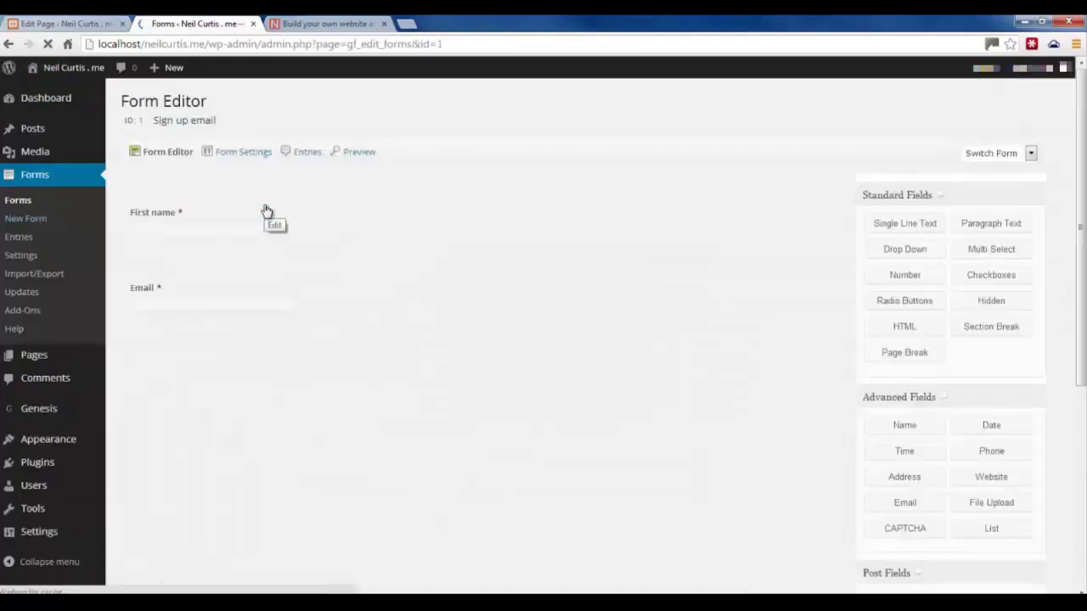
left_click(349, 192)
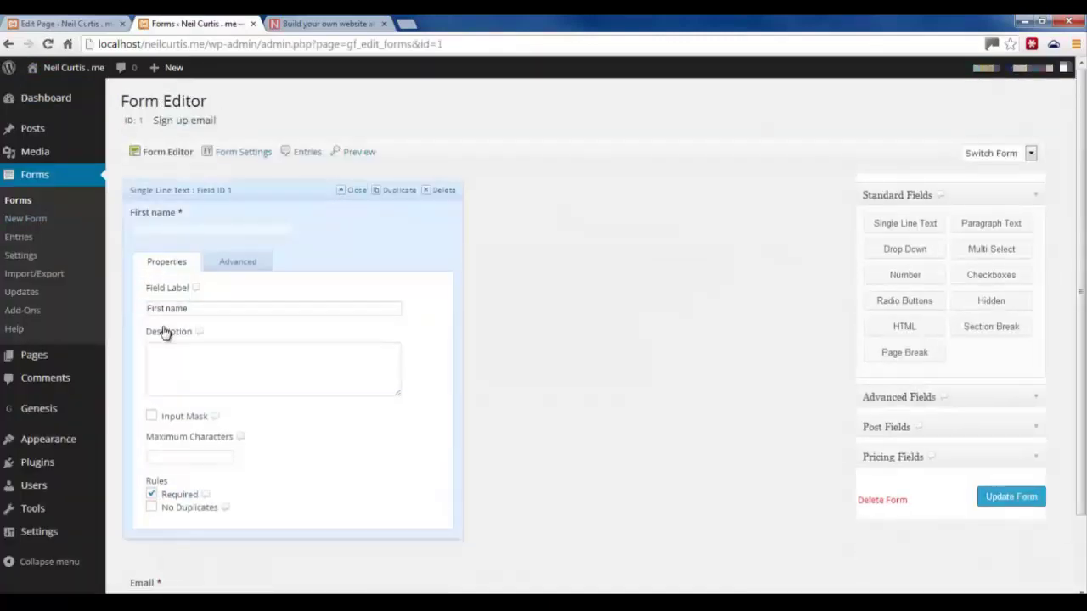
triple_click(174, 308)
type("first name")
left_click(351, 191)
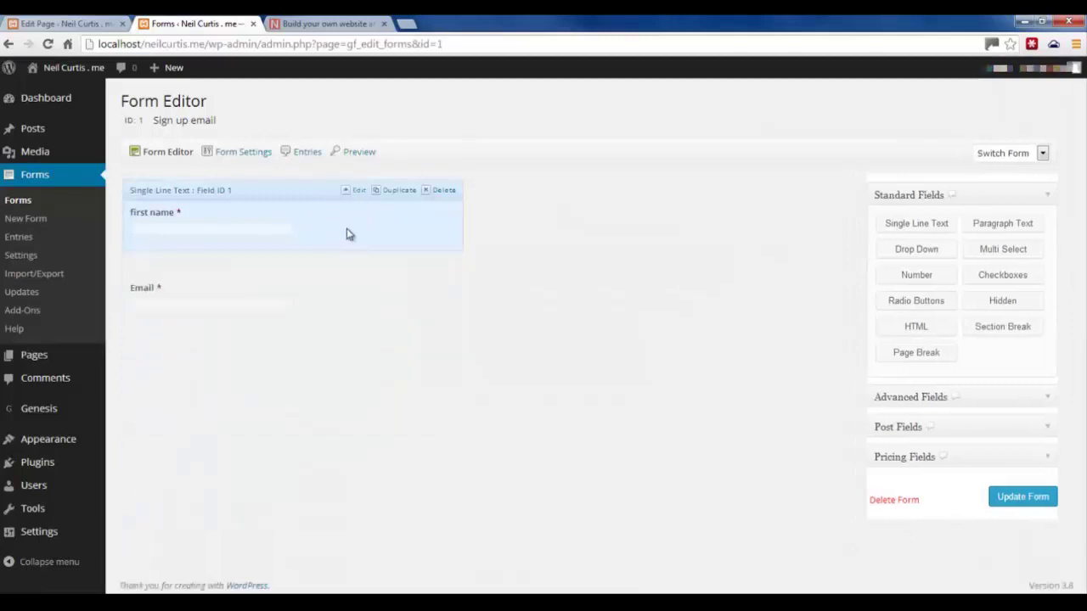
Change the Email field's label to "email", turn on its No Duplicates rule, and update the form
left_click(350, 266)
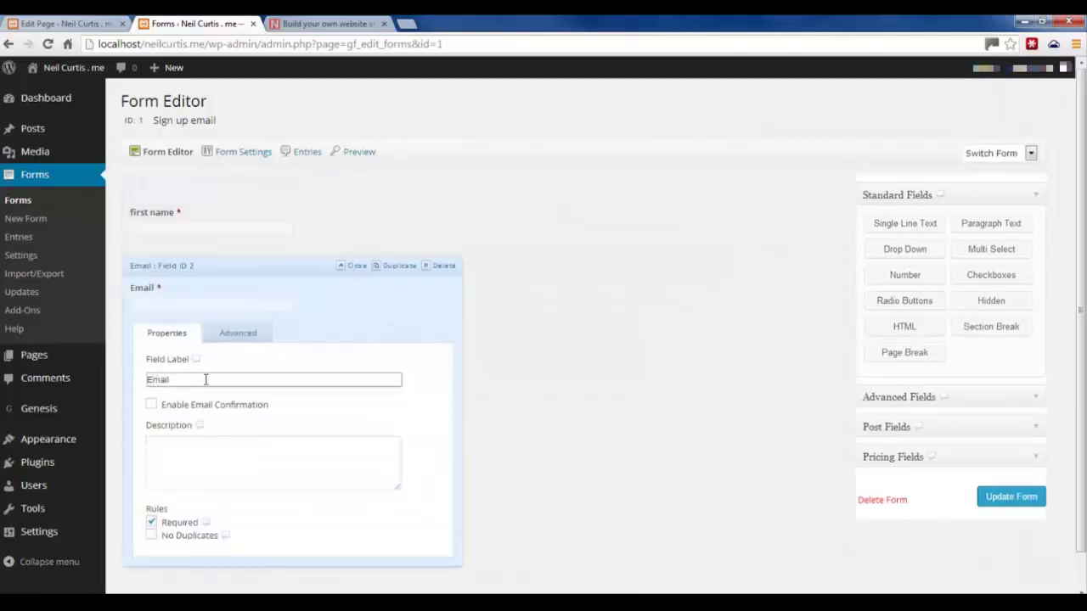
left_click(185, 540)
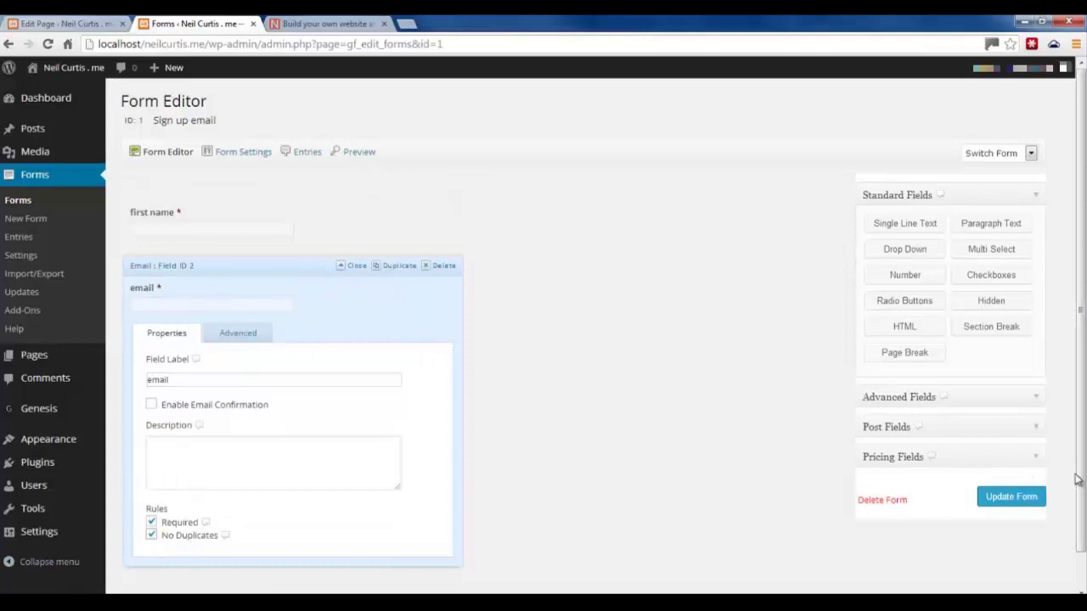
left_click(1012, 498)
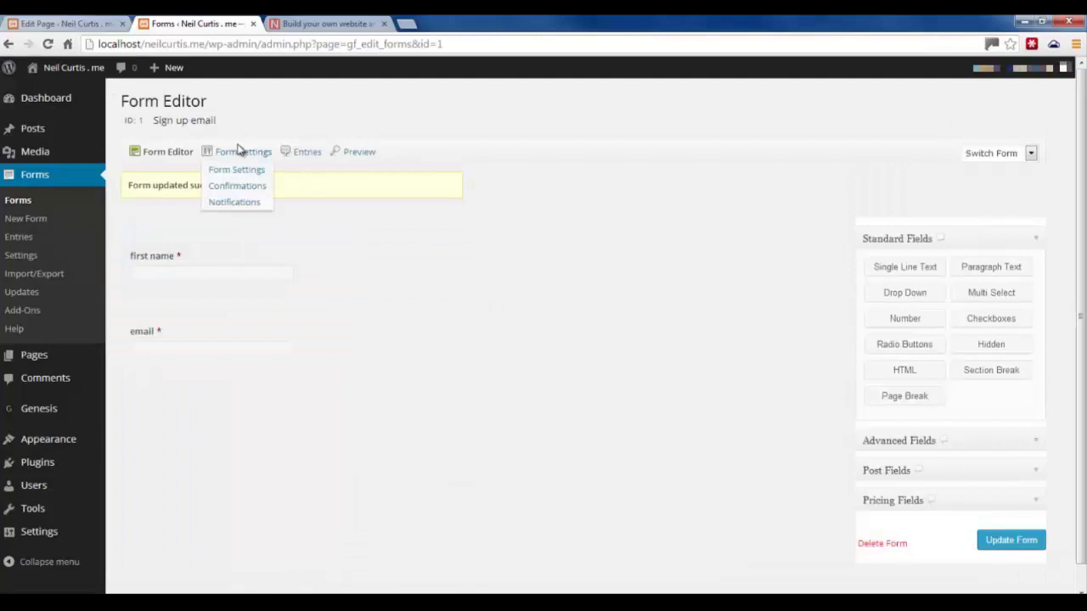
Change the form's button text to "GET UPDATES" as on the live site, and save the form settings
left_click(240, 156)
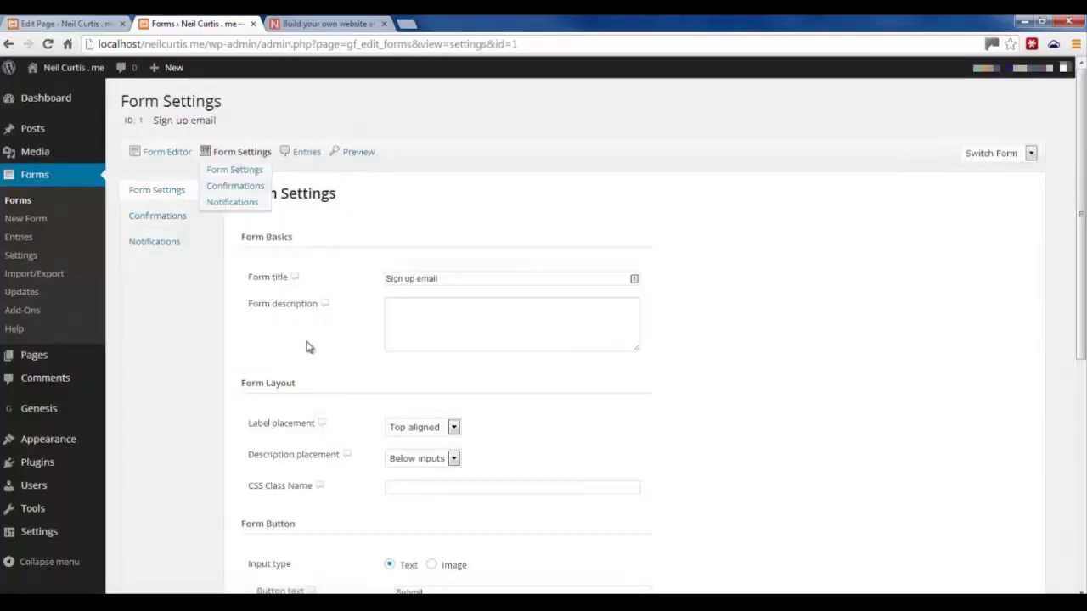
scroll(310, 346, "down", 2)
scroll(307, 341, "down", 1)
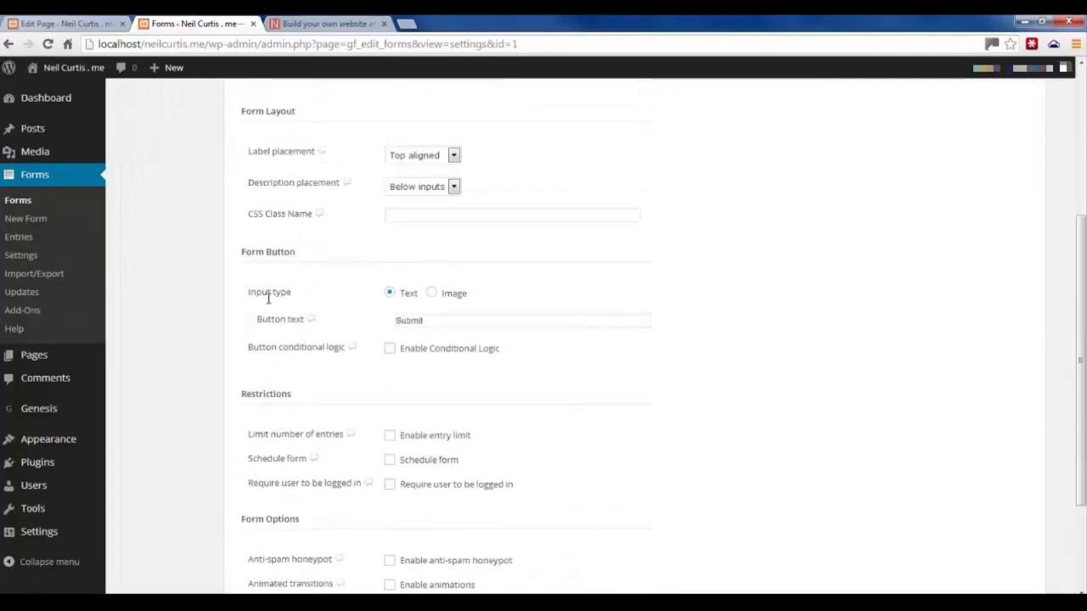
double_click(410, 319)
left_click(307, 23)
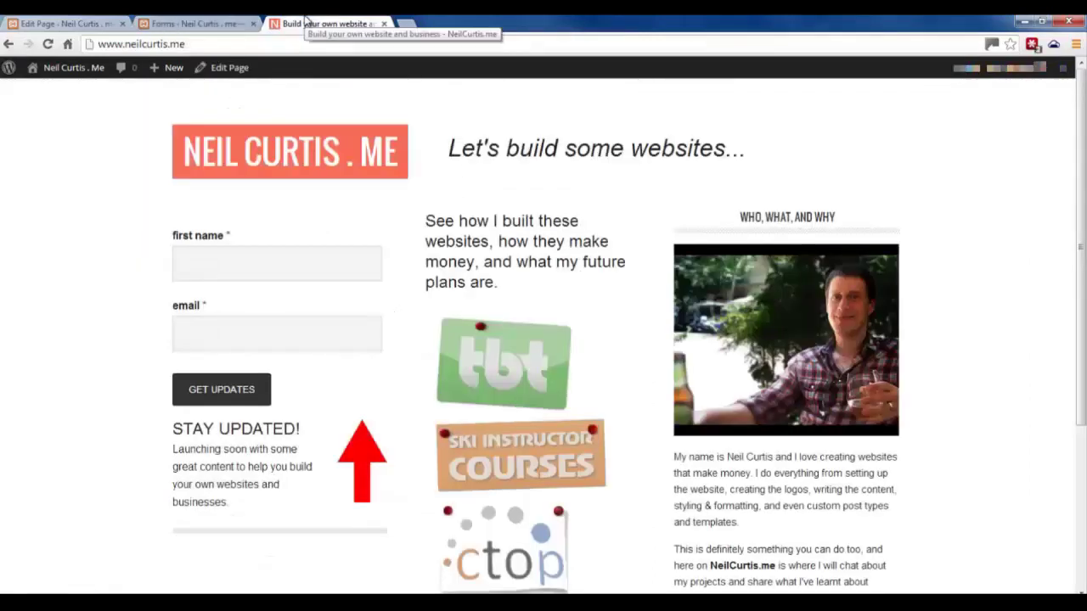
left_click(196, 23)
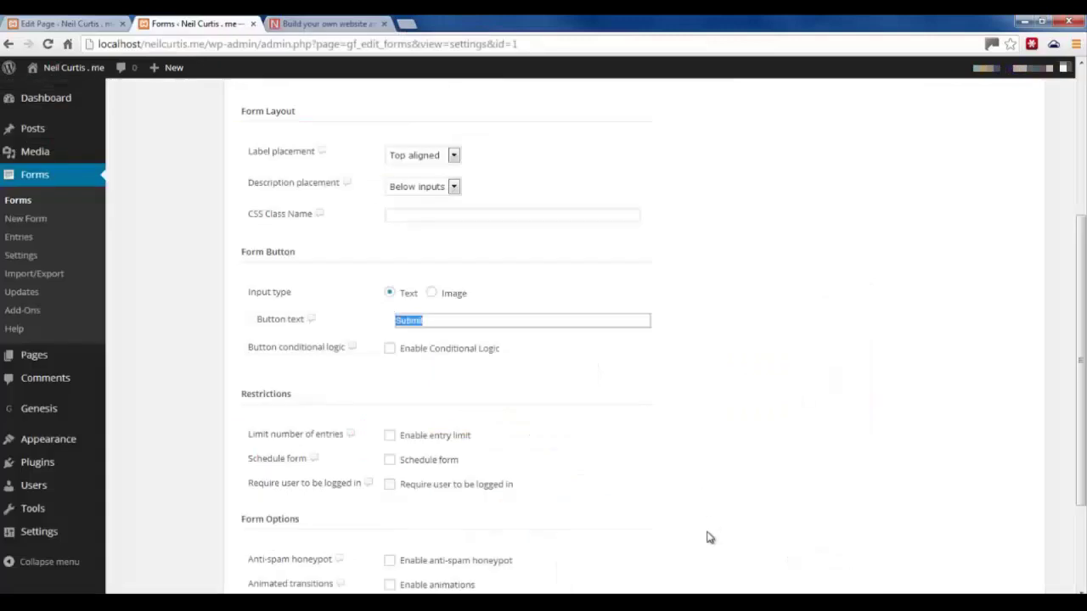
type("GET UPDATES")
scroll(308, 466, "down", 2)
left_click(308, 473)
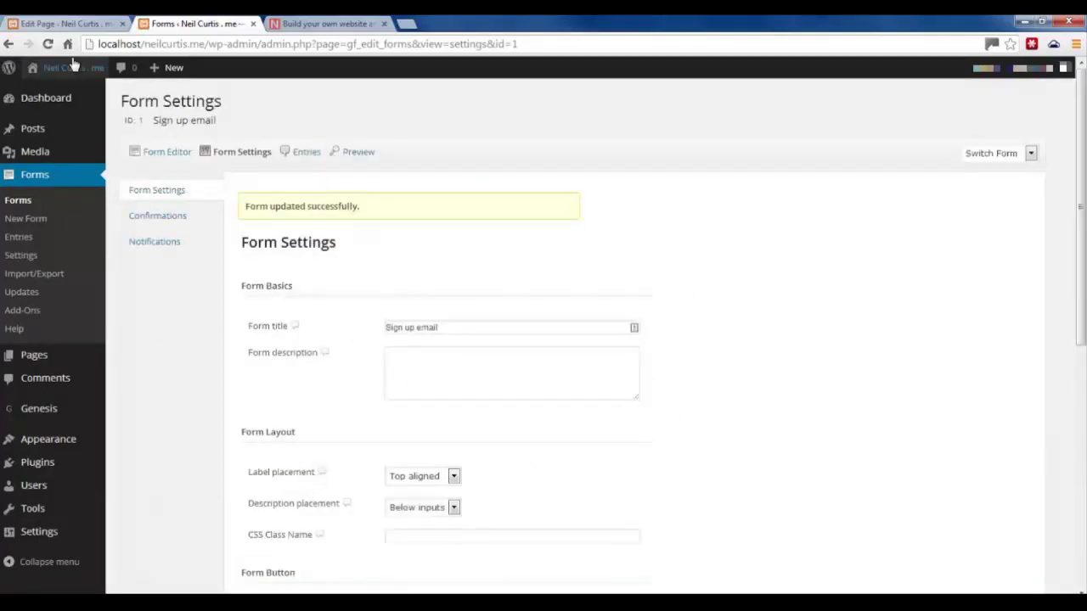
Visit the local front page and check the relabelled form and its button against the live version
left_click(74, 70)
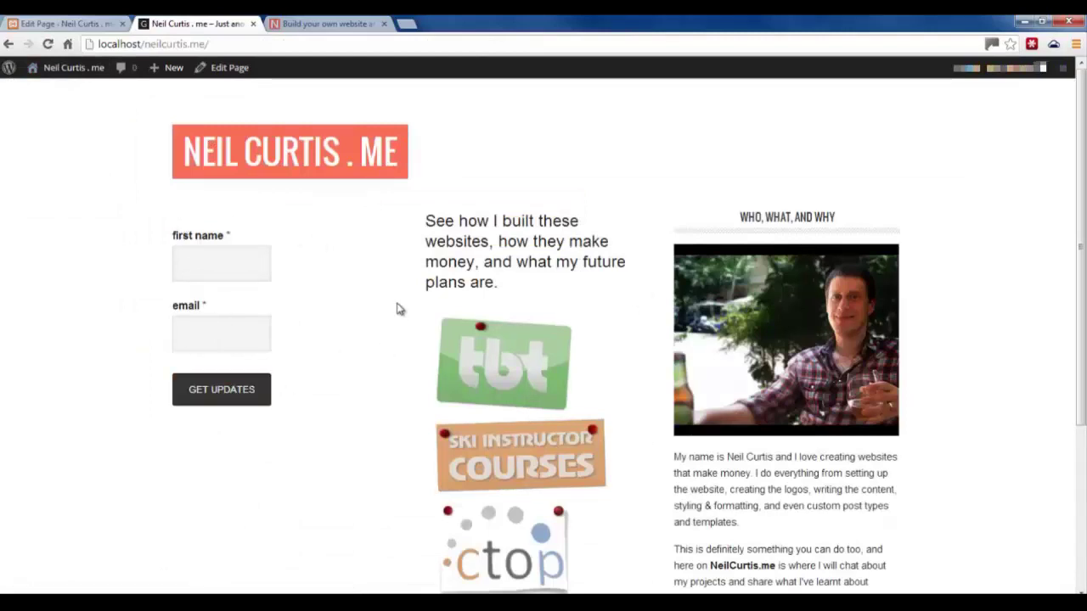
left_click(343, 21)
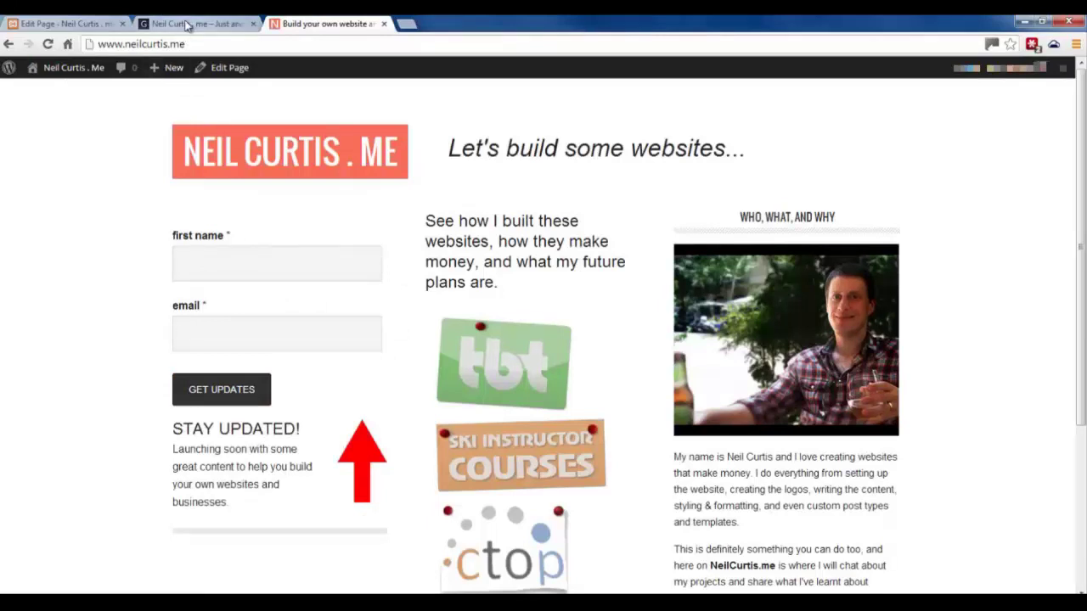
left_click(187, 25)
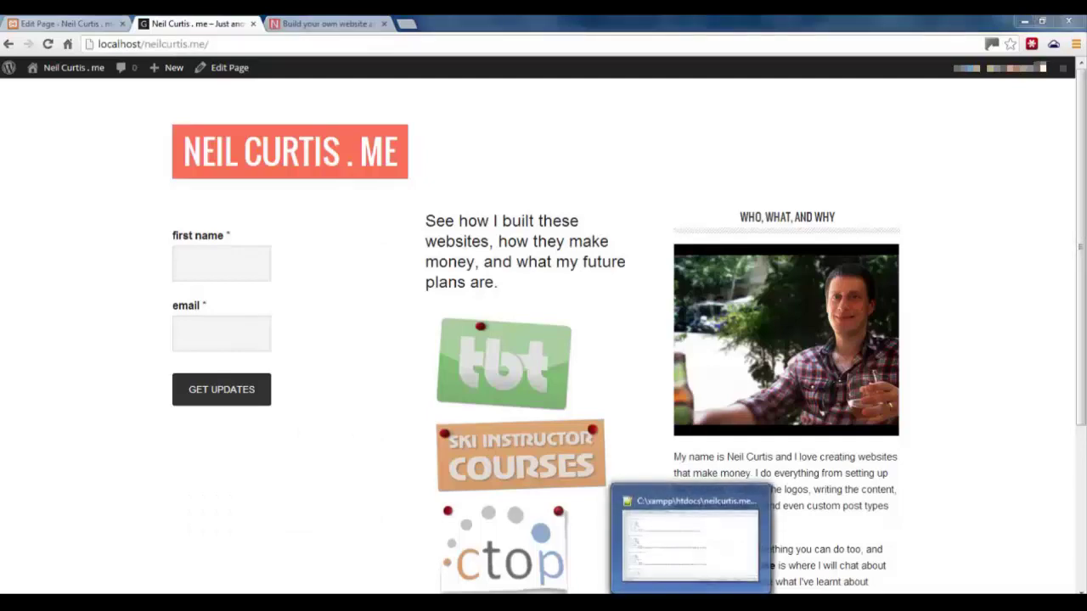
Switch to style.css in Notepad++ and copy the "Central Column Formatting" comment header to the end of the file, below #centralcolumnheading
left_click(683, 526)
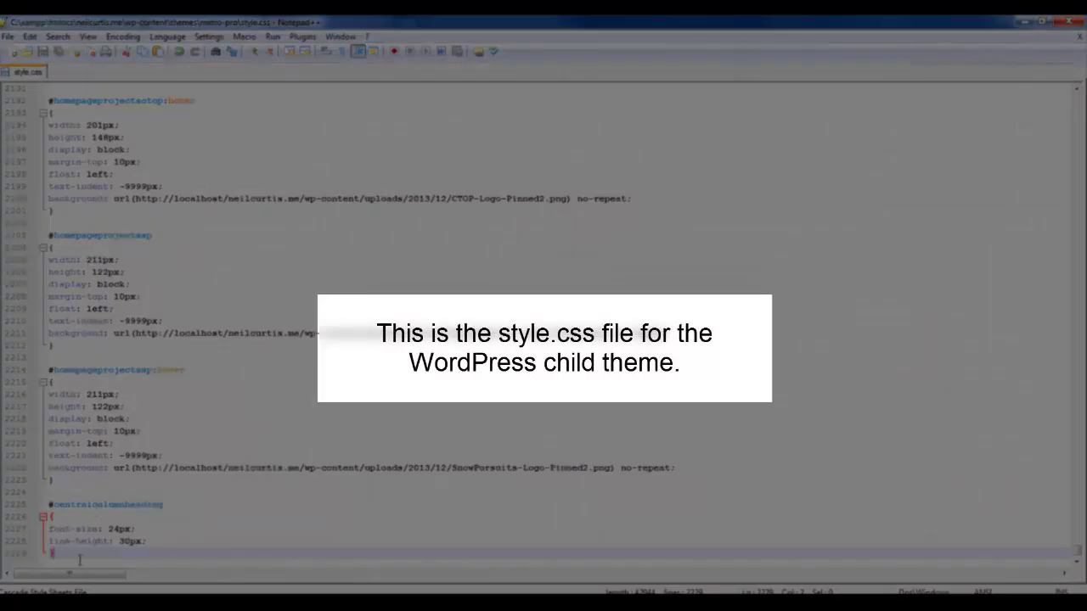
key("Return")
key("Return")
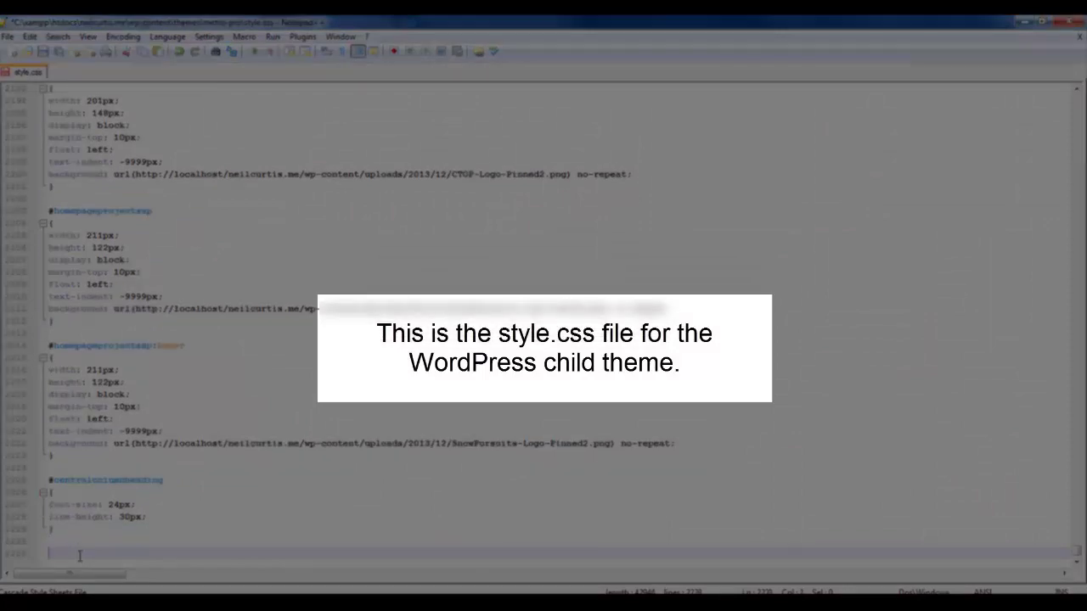
scroll(195, 295, "up", 4)
scroll(196, 295, "up", 20)
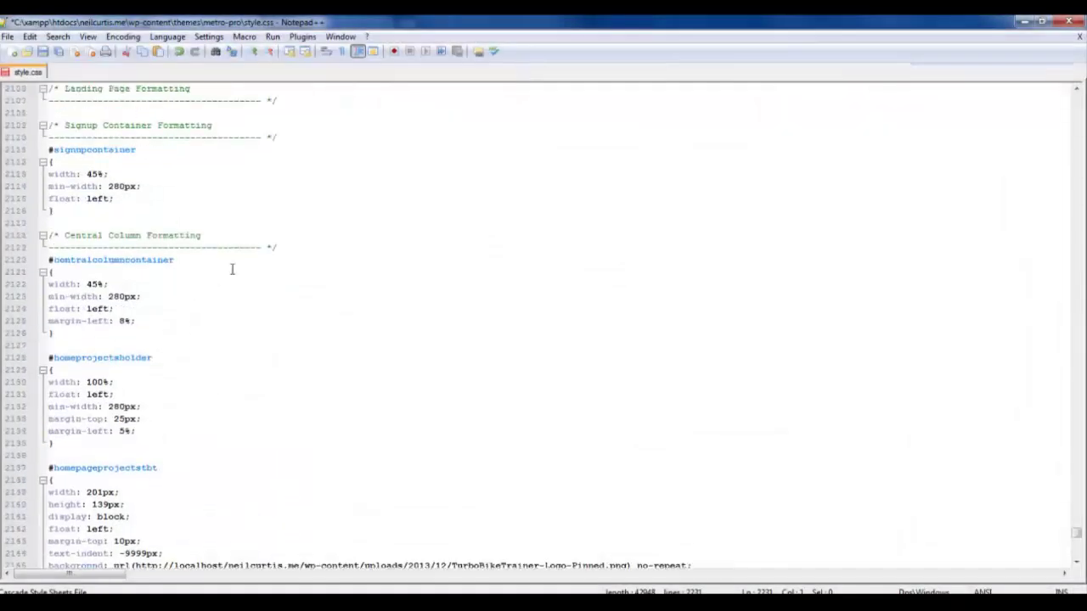
left_click_drag(296, 246, 49, 236)
key("ctrl+c")
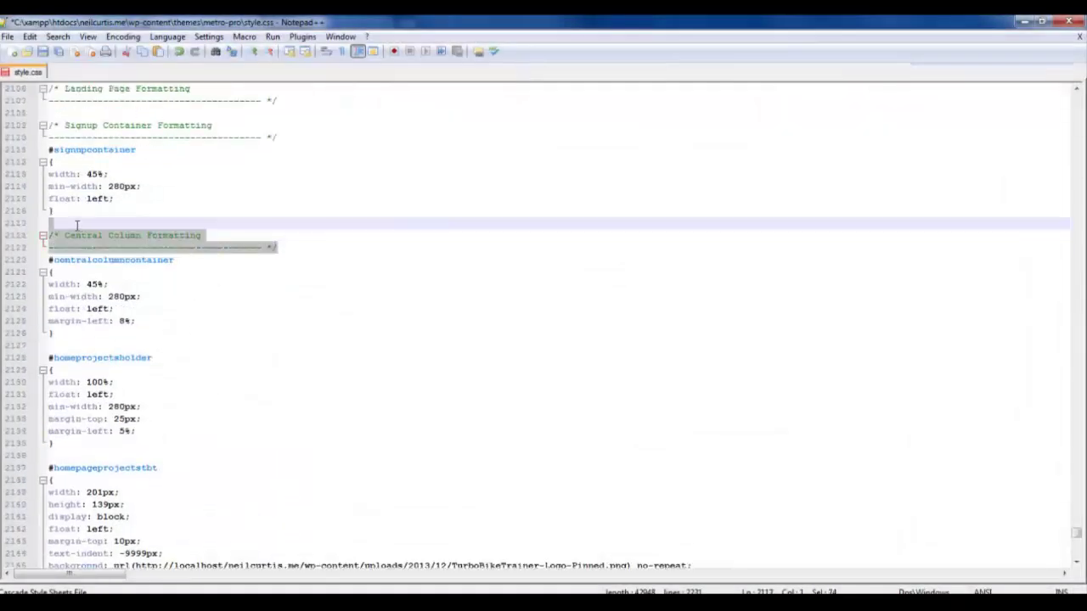
scroll(138, 249, "down", 20)
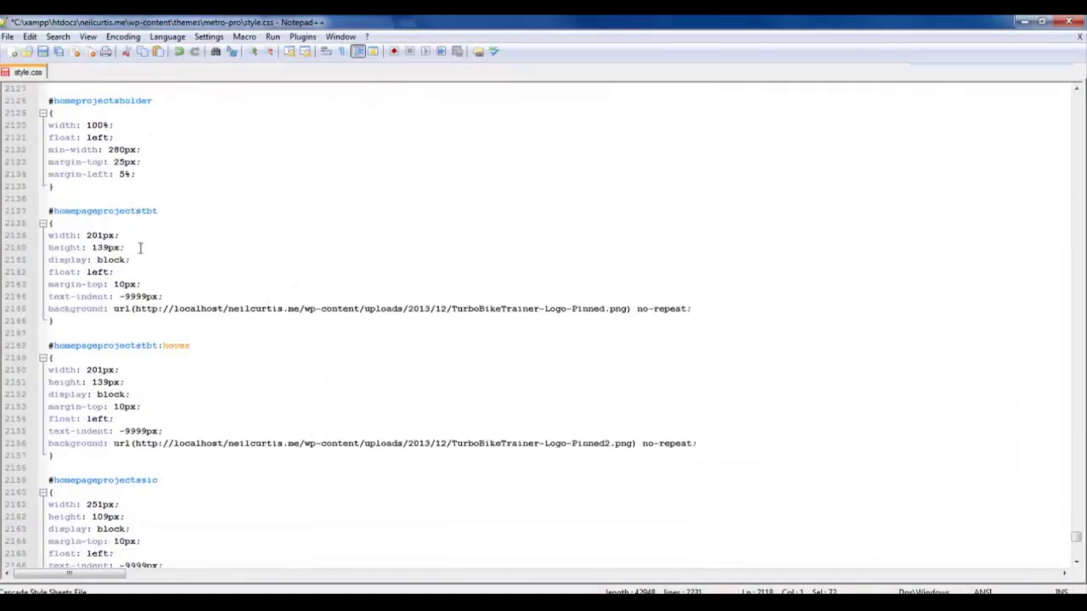
scroll(132, 330, "down", 4)
left_click(68, 553)
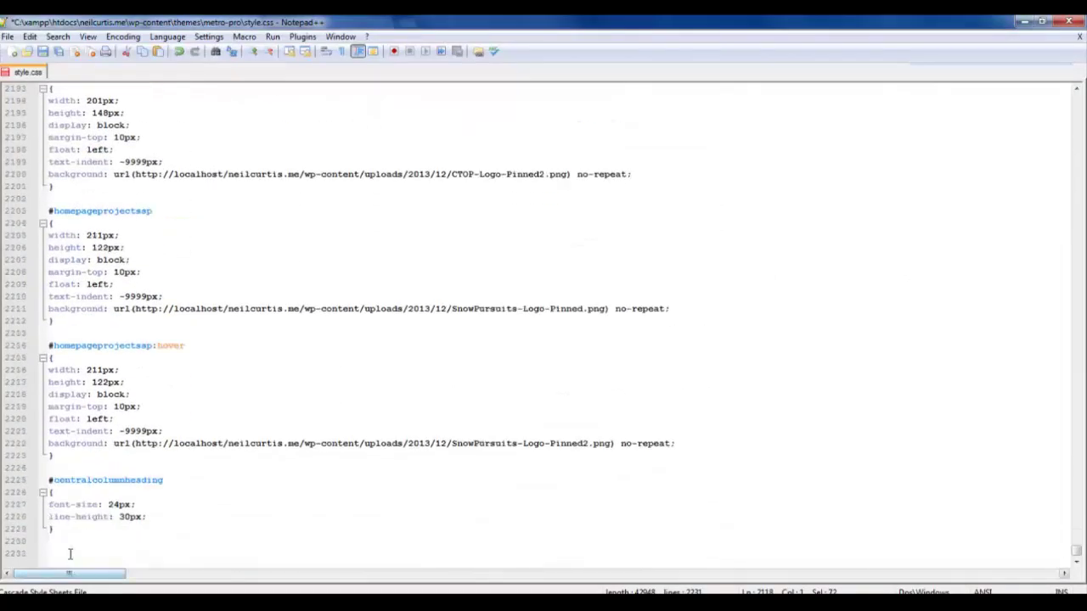
key("ctrl+v")
Reword the pasted comment header as "Gravity Forms Formatting" and add an empty line below it
double_click(95, 541)
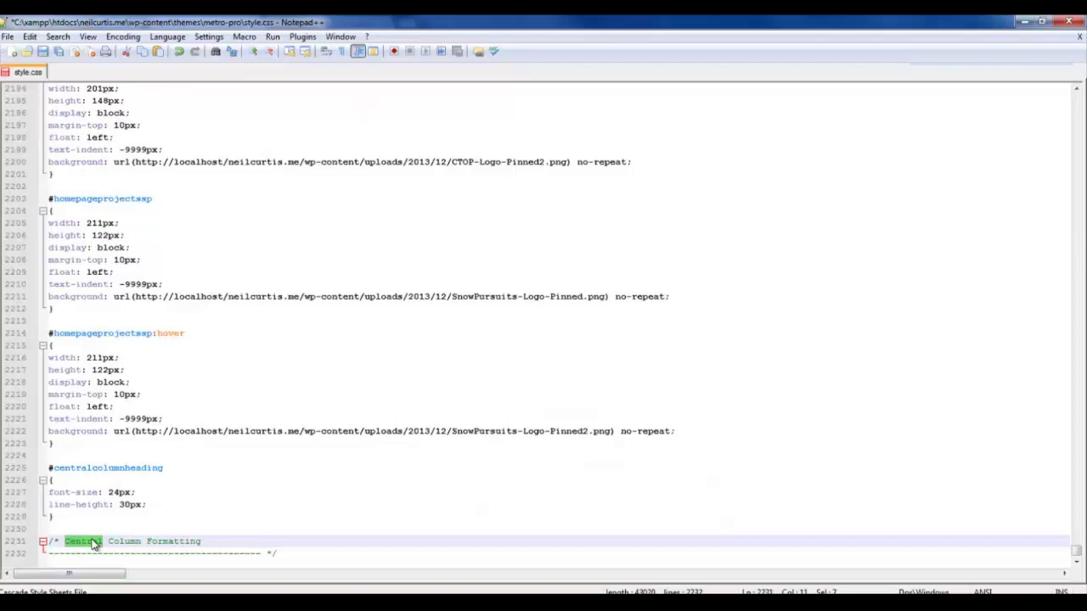
type("Gravity ")
type("Forms")
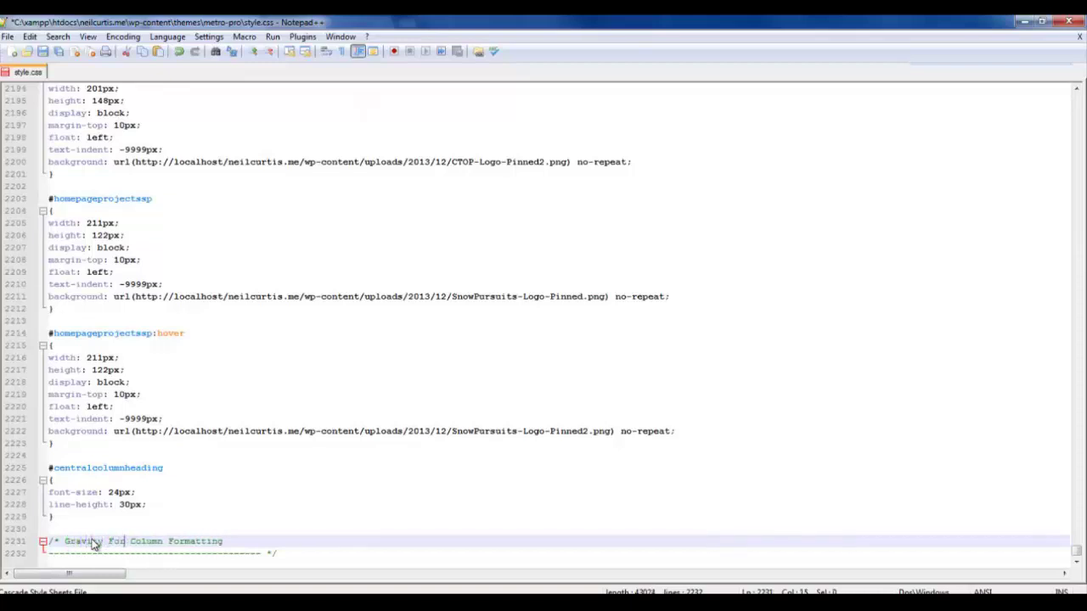
key("Delete")
key("Delete")
key("Delete")
key("Delete")
key("Delete")
key("Delete")
key("Delete")
key("Right")
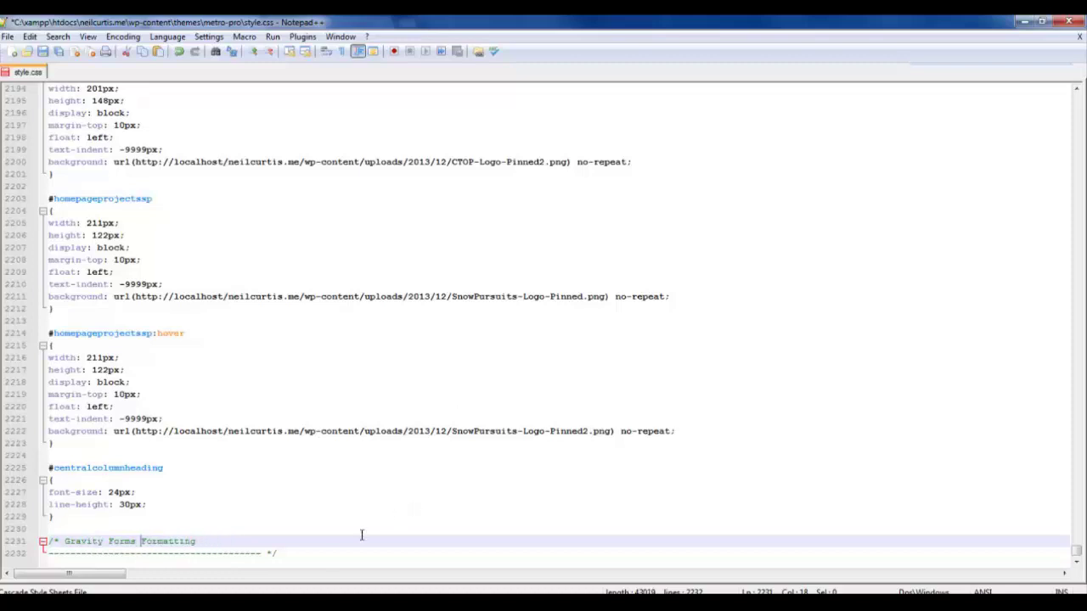
left_click(331, 558)
key("Return")
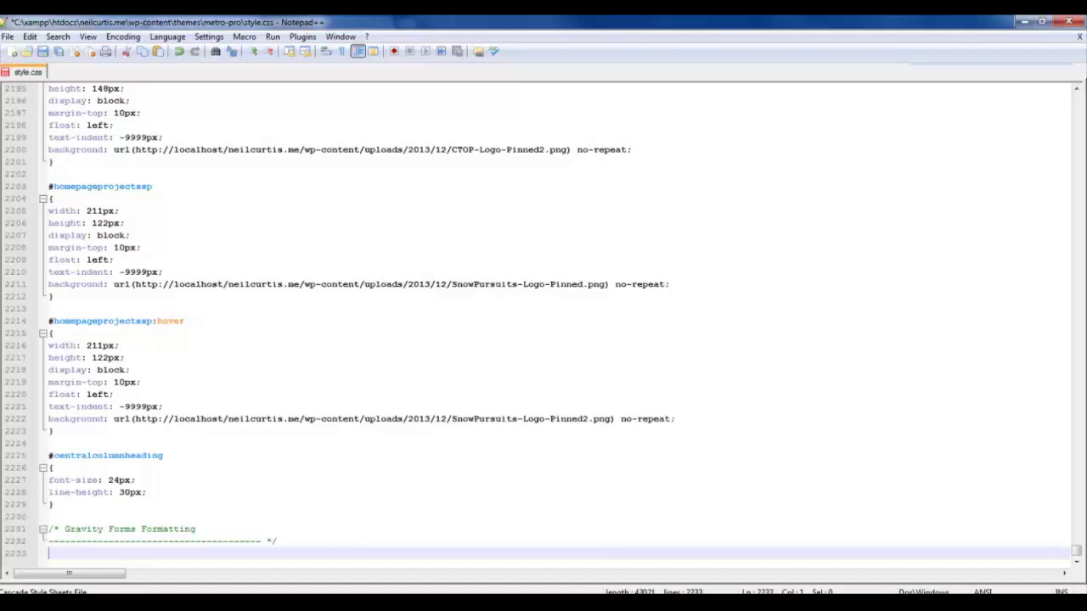
Switch to Chrome, search for "gravity forms formatting" and open the Rocketgenius article on targeting specific elements with Gravity Forms CSS
key("alt+Tab")
left_click(400, 24)
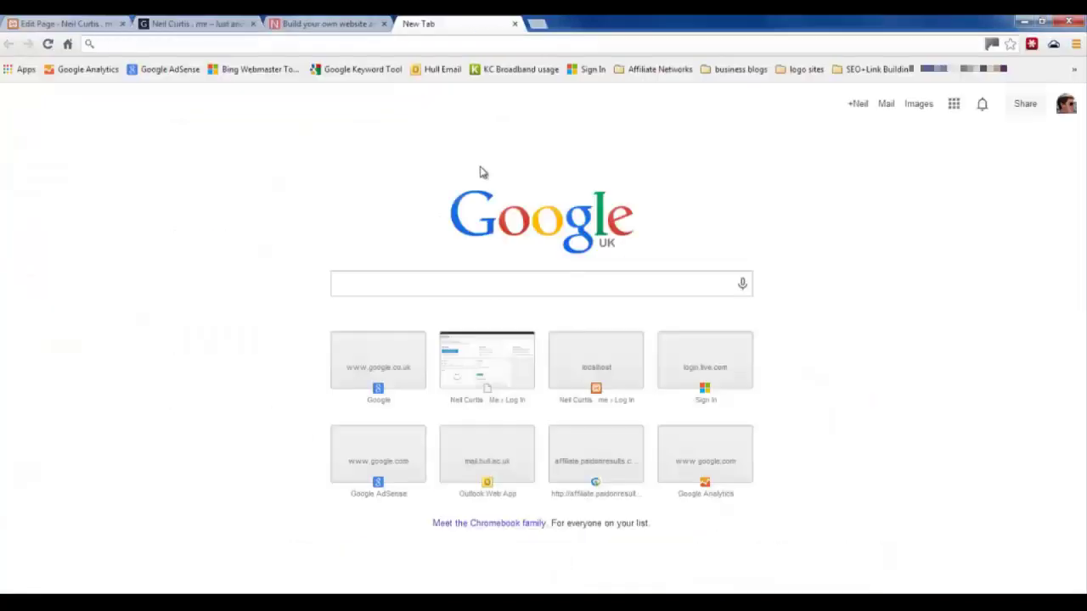
type("gravity ")
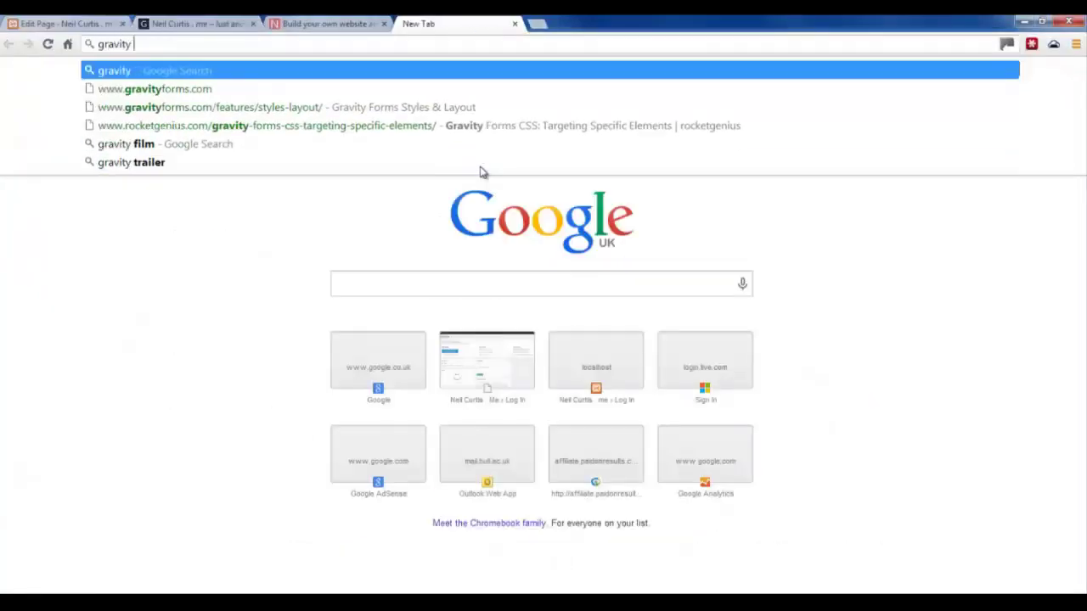
type("forms formatting")
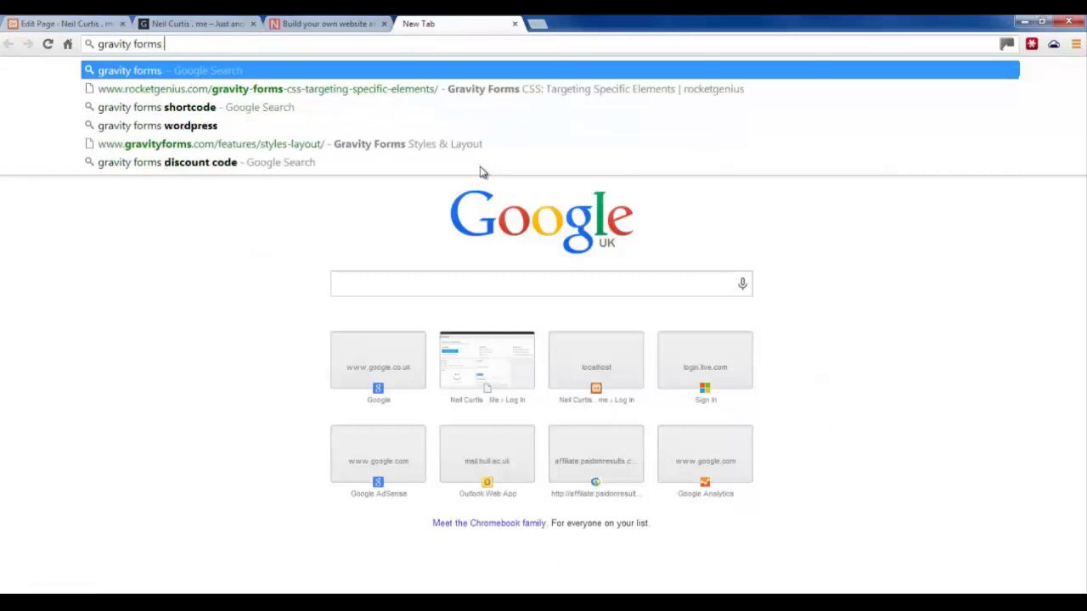
key("Return")
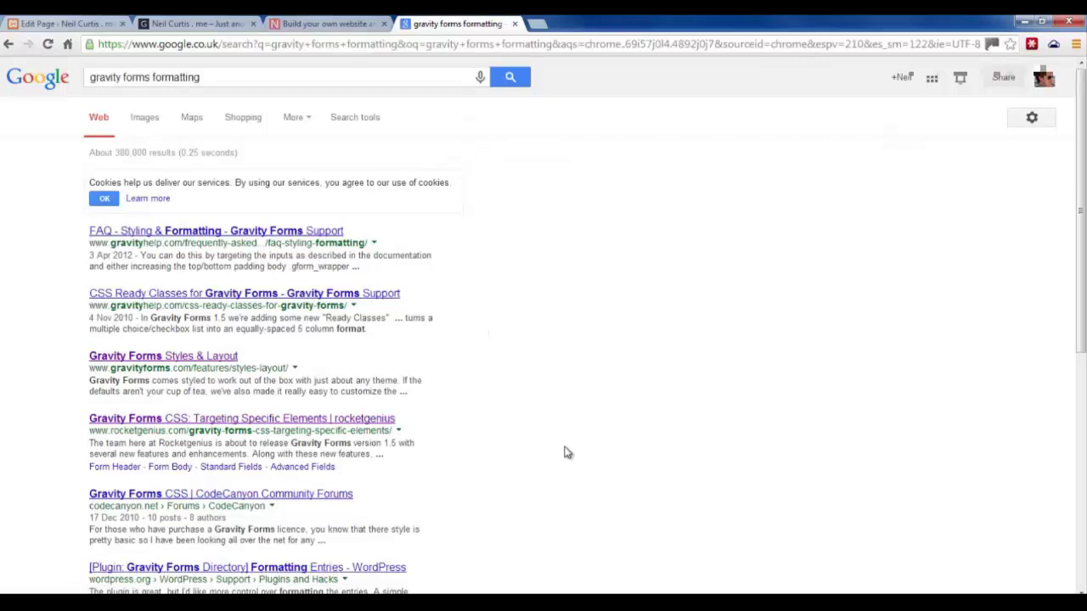
left_click(252, 420)
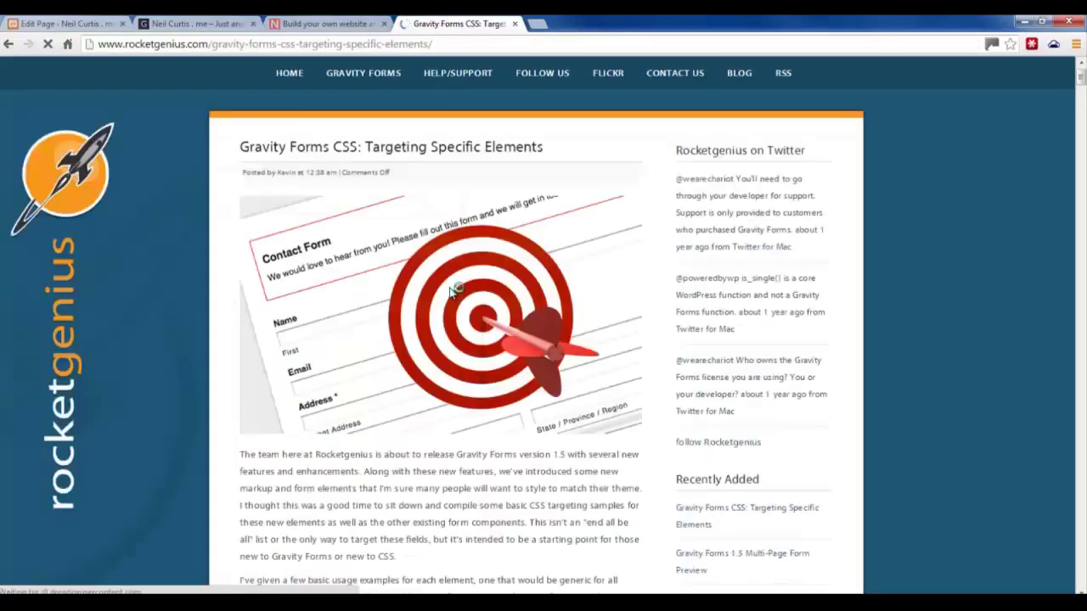
Copy the article's standard Text Field example for form ID #1 and paste it below the Gravity Forms Formatting header in style.css
scroll(448, 299, "down", 5)
scroll(448, 299, "down", 12)
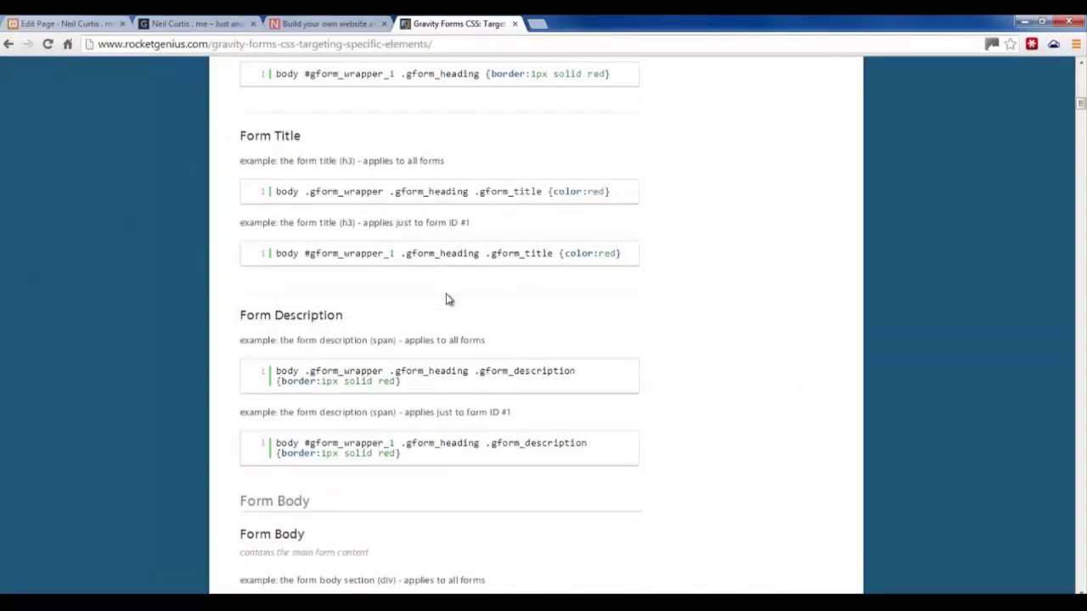
scroll(448, 298, "down", 12)
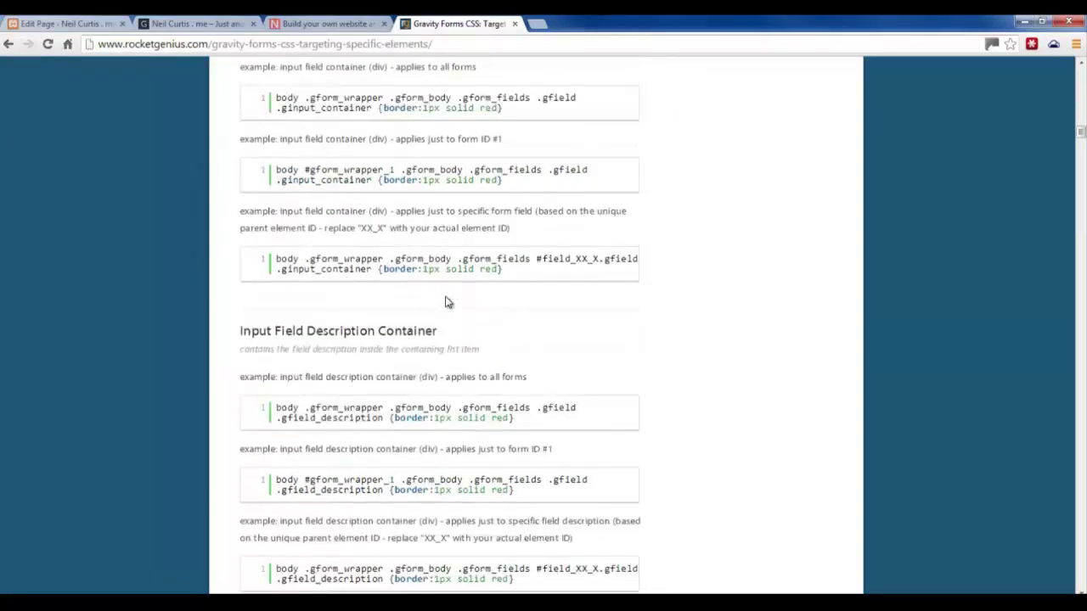
scroll(447, 297, "down", 10)
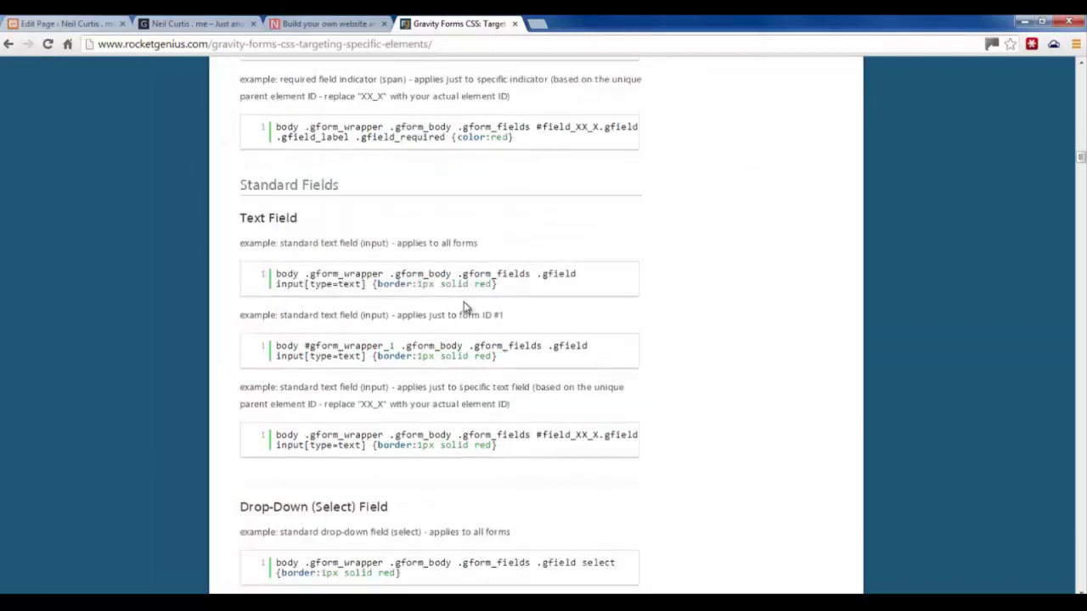
left_click_drag(309, 220, 235, 217)
left_click(311, 225)
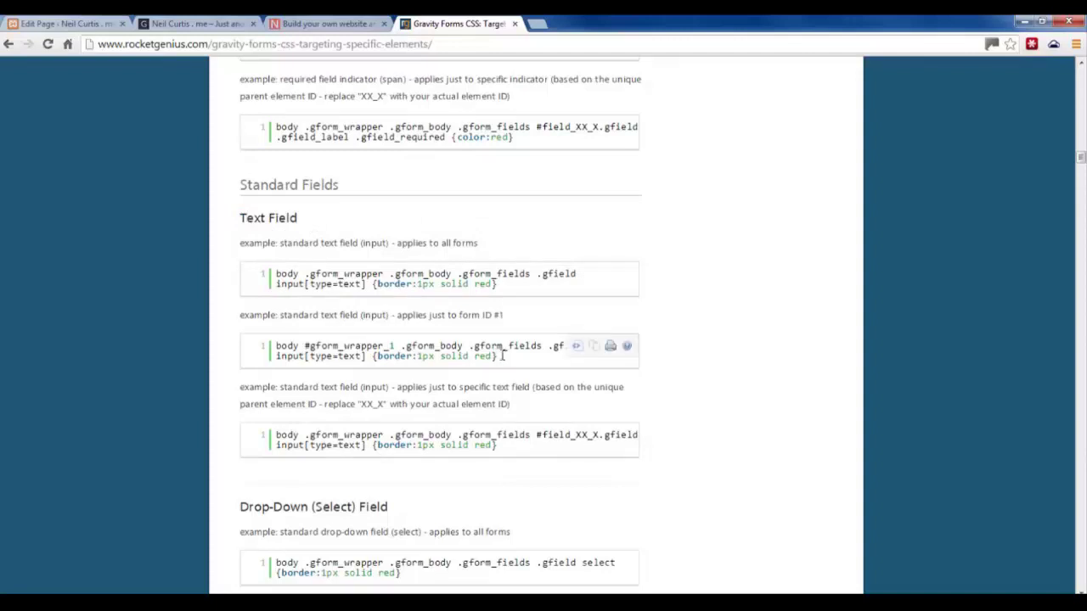
left_click_drag(498, 356, 284, 347)
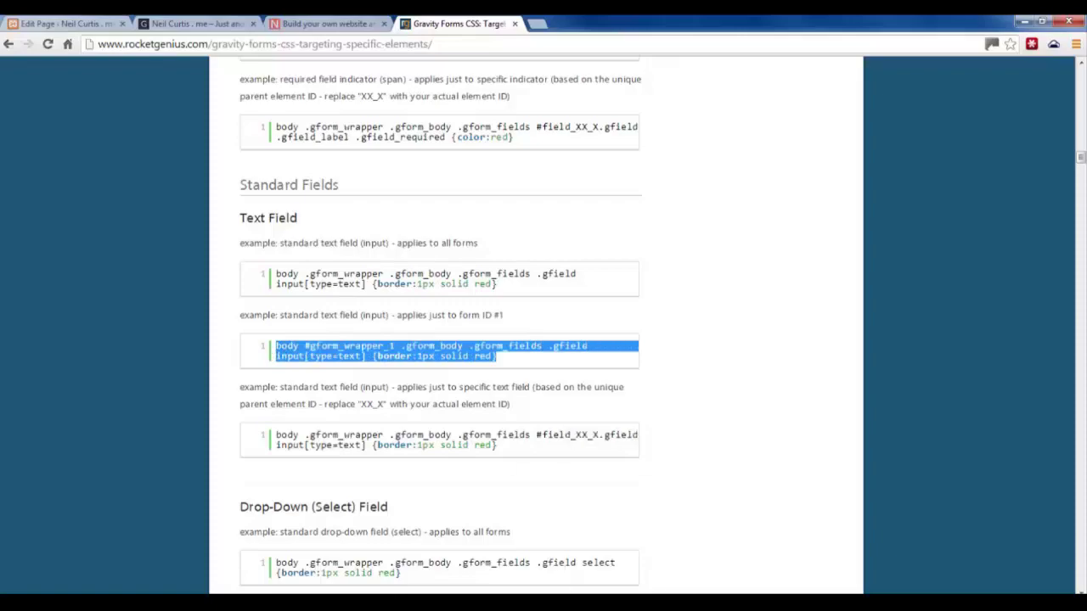
key("ctrl+c")
key("alt+Tab")
key("ctrl+v")
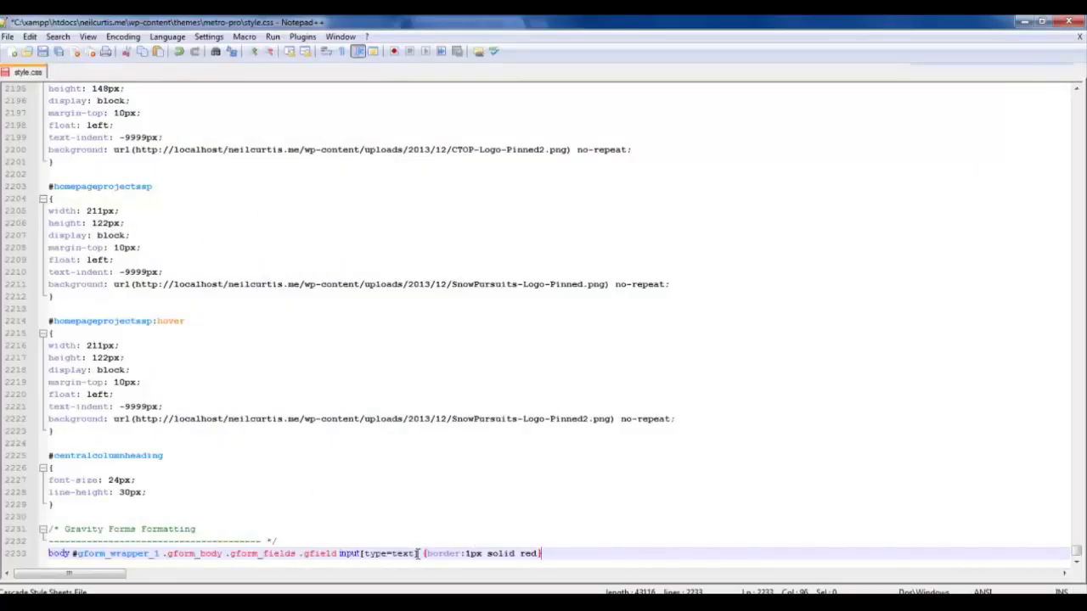
Split the pasted text-field rule so its selector and braces sit on separate lines, and delete the sample border declaration
left_click(417, 553)
key("Return")
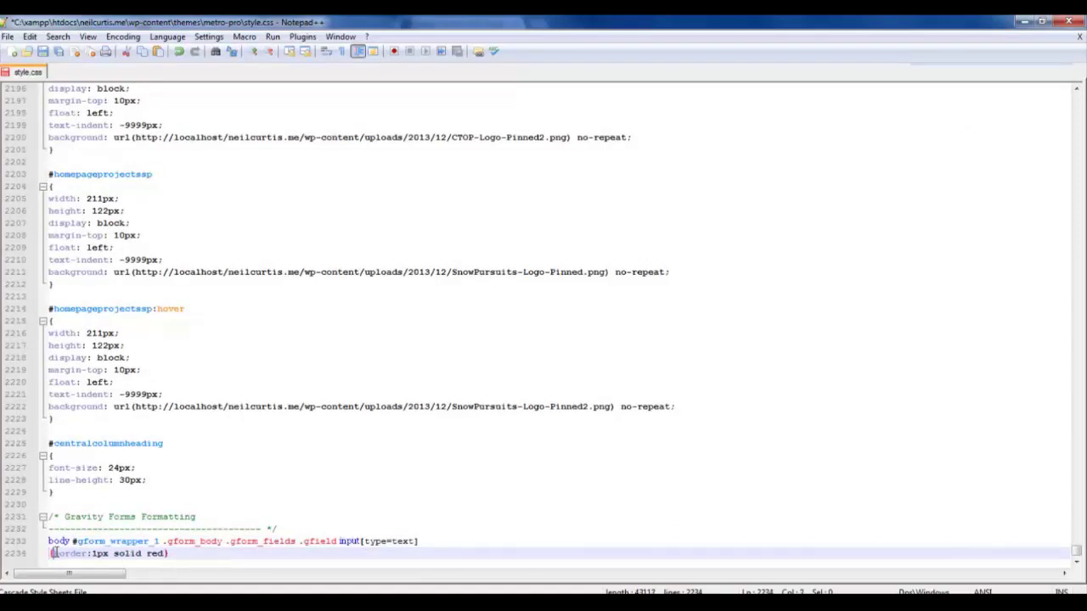
key("Return")
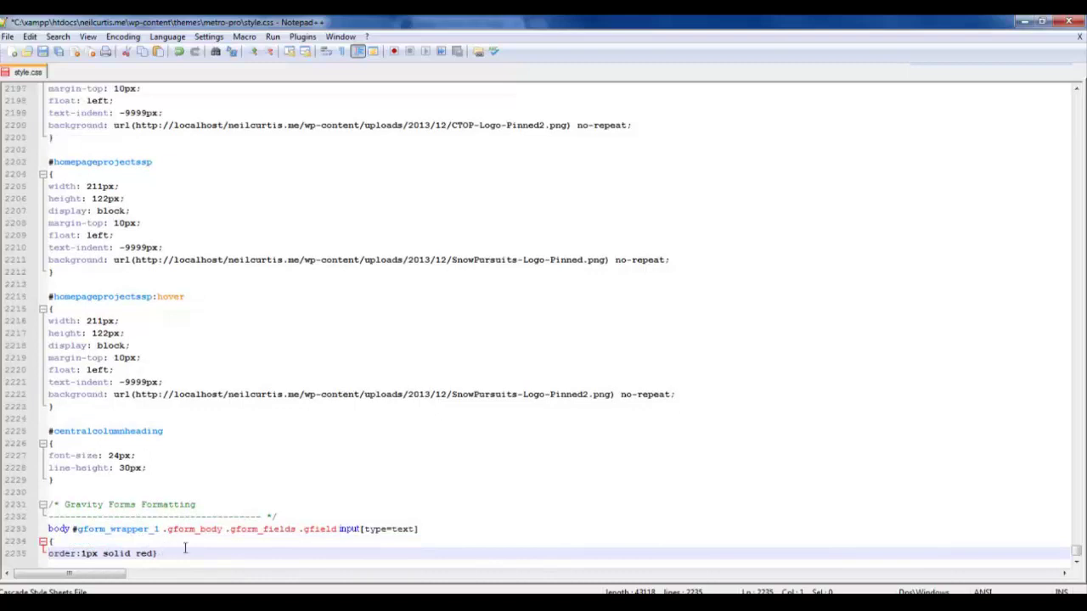
key("Return")
key("Delete")
key("Delete")
key("Delete")
key("Delete")
key("Delete")
key("Delete")
key("Delete")
key("Delete")
key("Delete")
key("Delete")
key("Delete")
key("Delete")
key("Delete")
key("Delete")
key("Delete")
key("Delete")
key("Delete")
key("Delete")
key("Delete")
key("Delete")
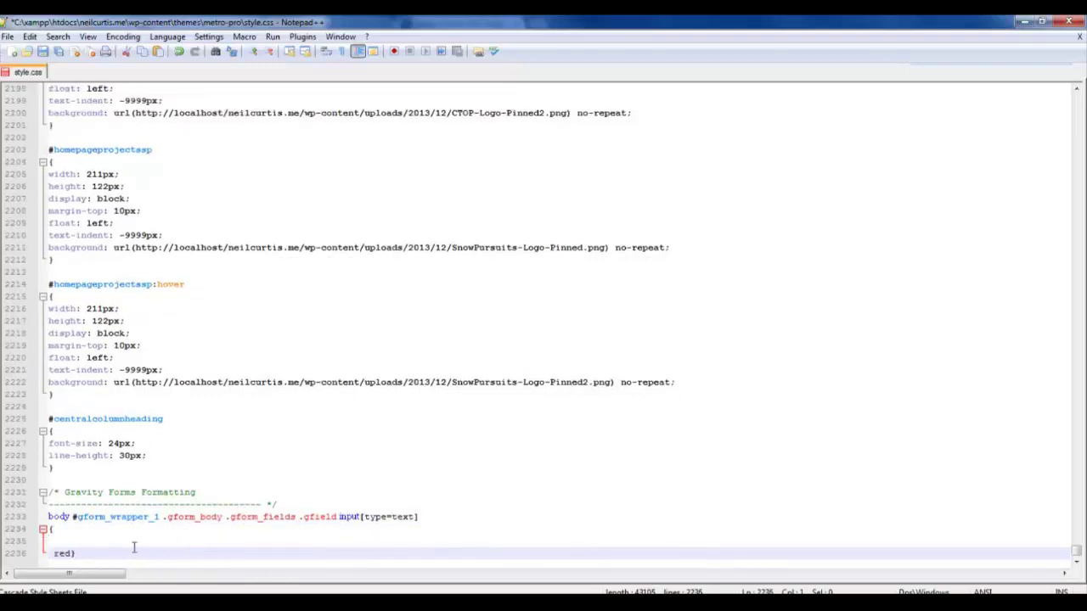
Add "width: 100%;" between the braces of the text-field rule and save style.css
left_click(67, 545)
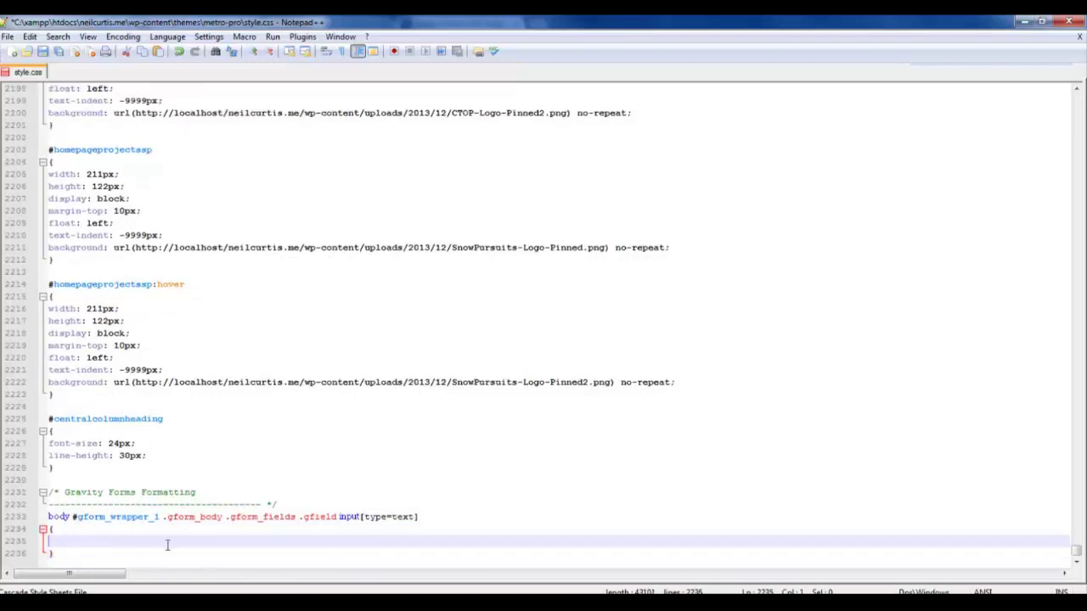
type("width: 100%;")
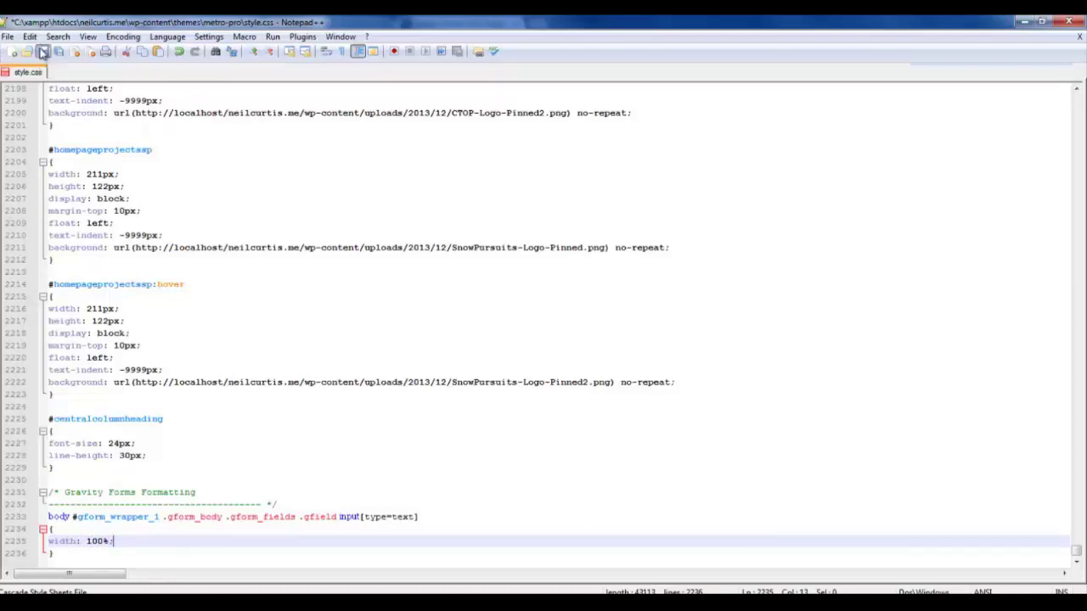
left_click(43, 53)
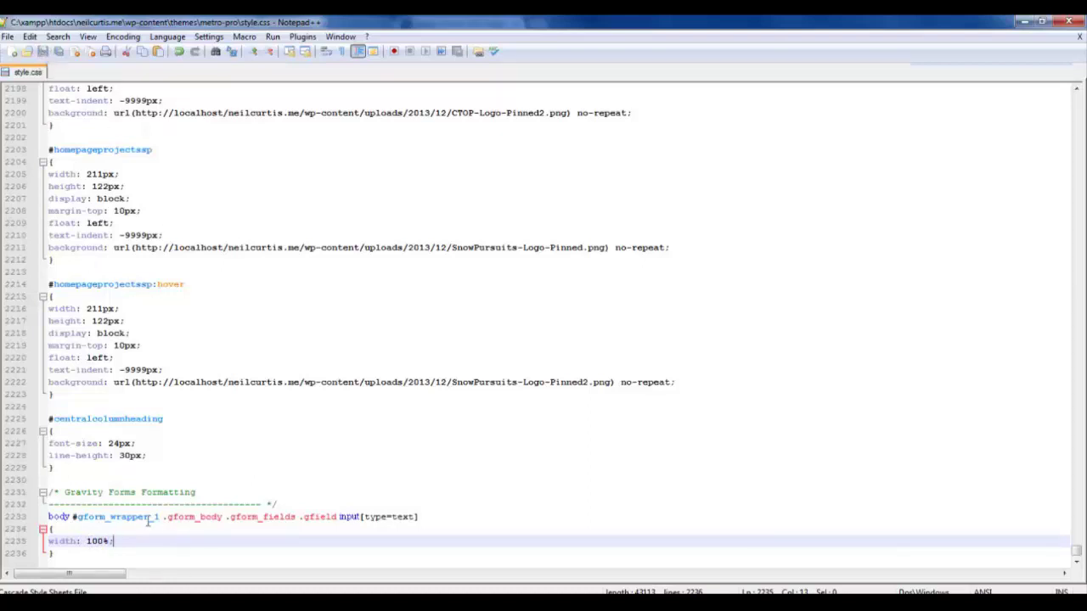
Reload the local front page in Chrome to check the field widths, and compare the selector's form number with the ID in the Forms list
left_click_drag(154, 517, 159, 517)
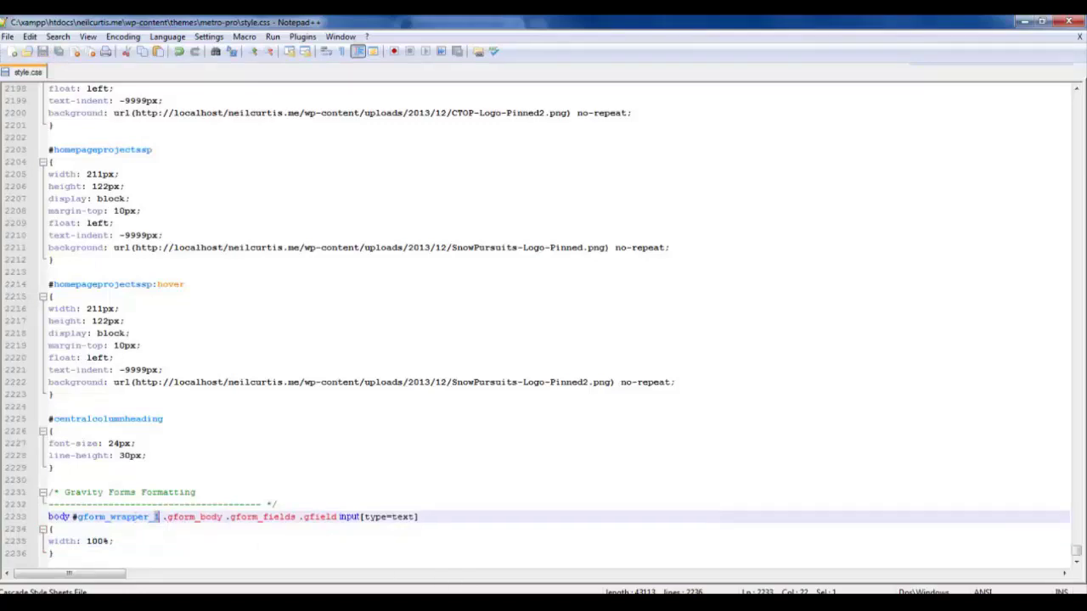
key("alt+Tab")
left_click(195, 23)
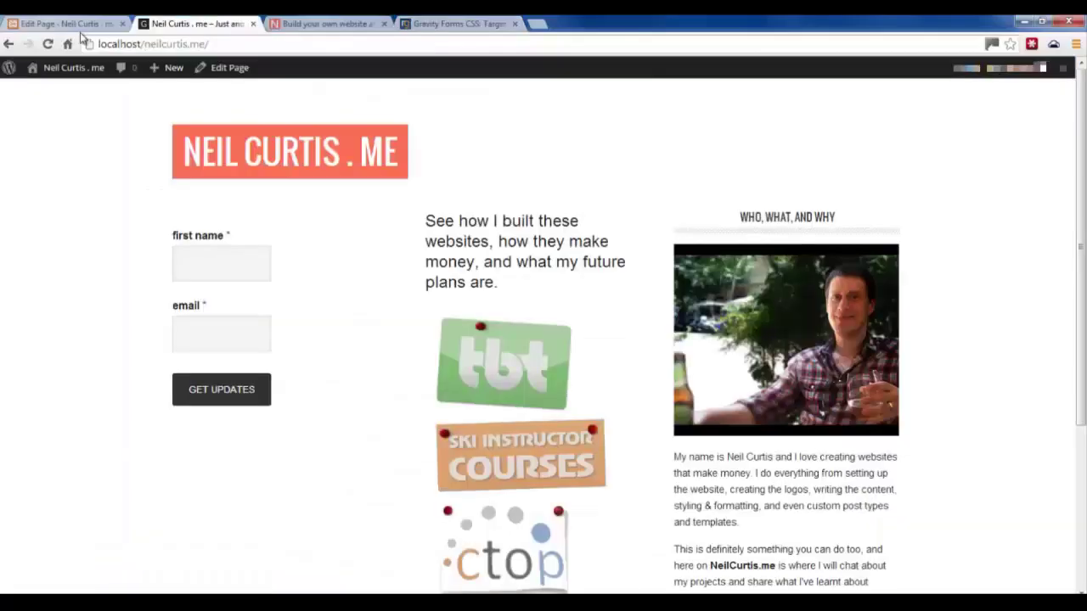
left_click(48, 43)
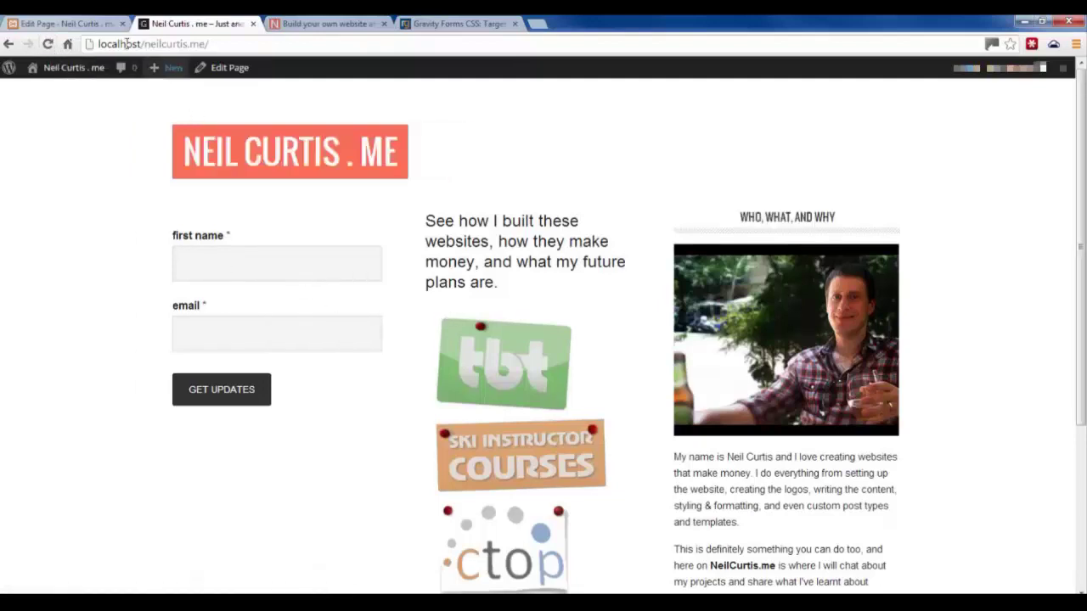
left_click(66, 71)
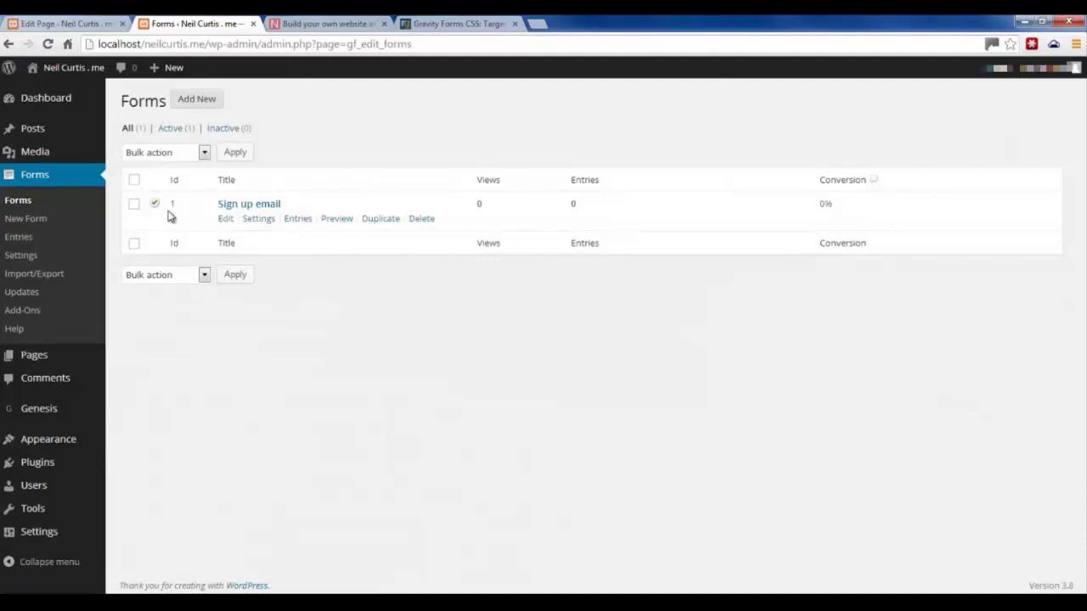
left_click(90, 72)
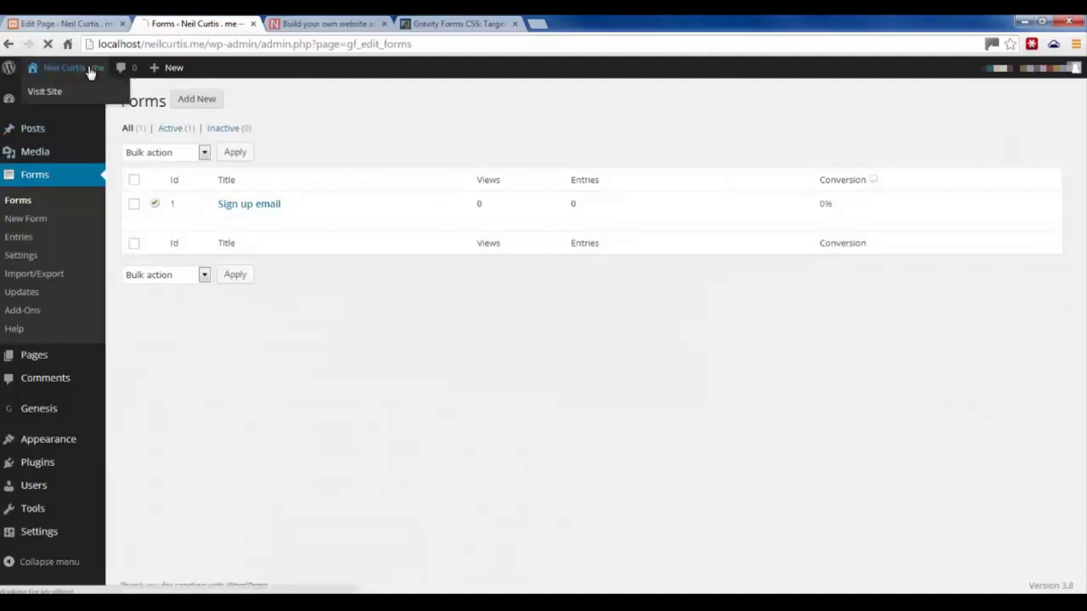